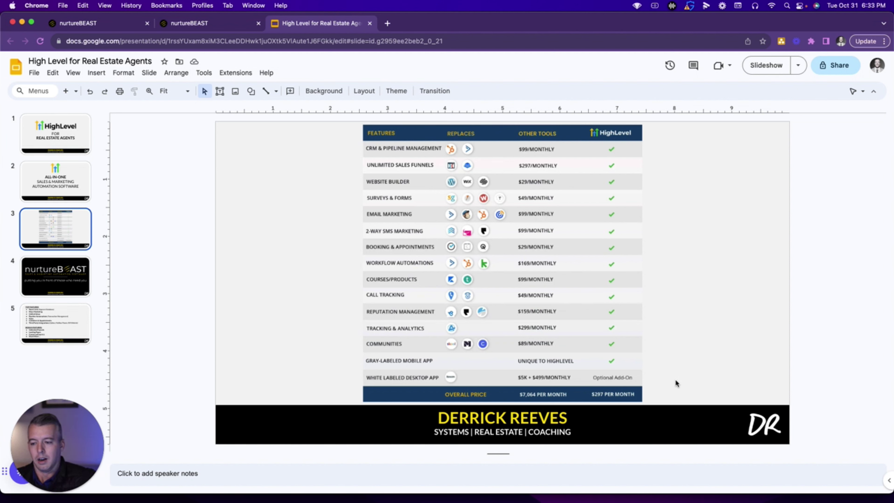
# Step: Show the nurtureBEAST slide, then compare the Conversations page of one nurtureBEAST account with the Contacts page of the other
pyautogui.click(59, 288)
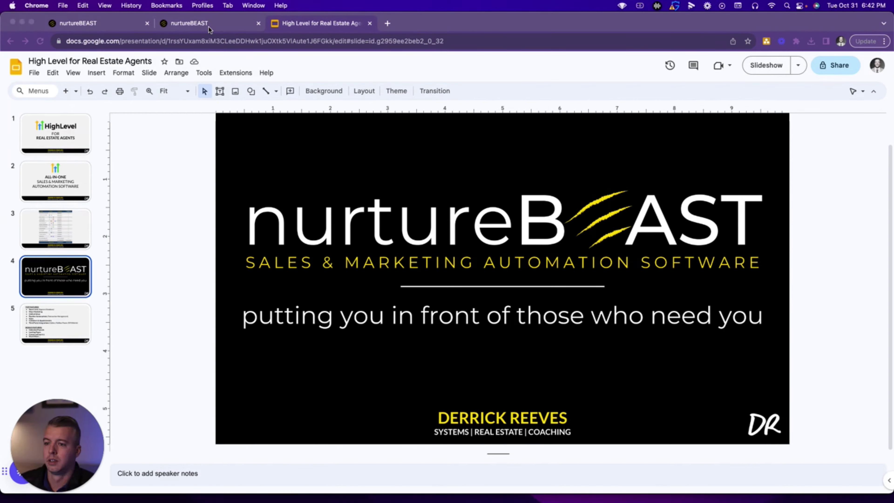
pyautogui.click(209, 24)
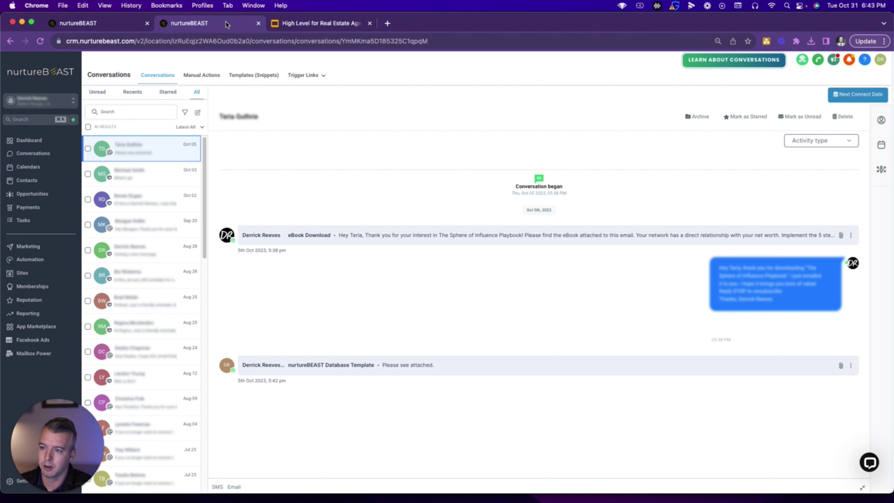
pyautogui.click(94, 26)
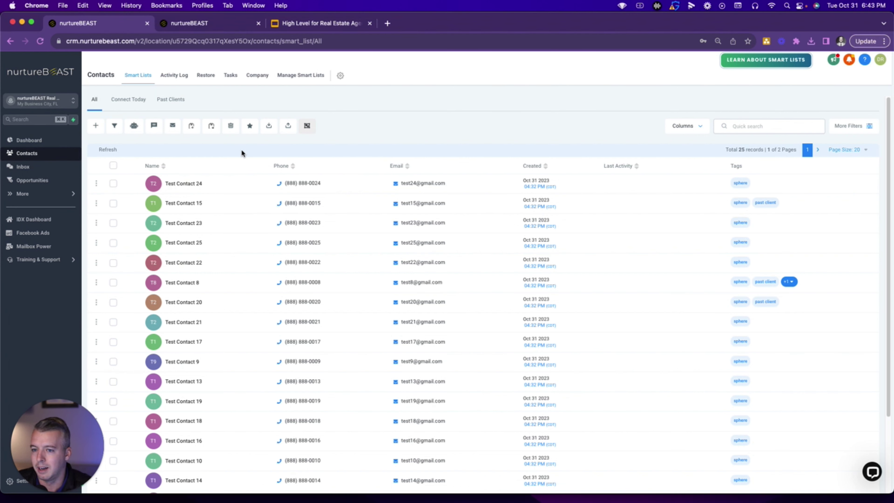
pyautogui.click(199, 24)
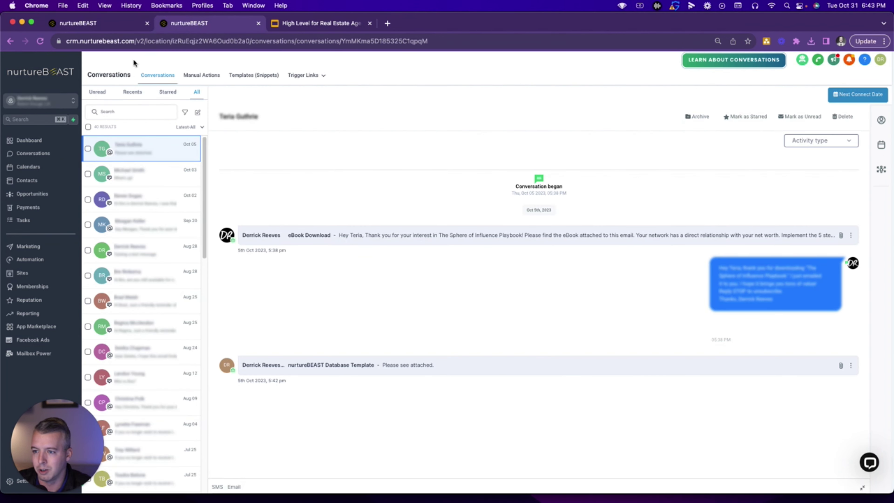
pyautogui.click(112, 24)
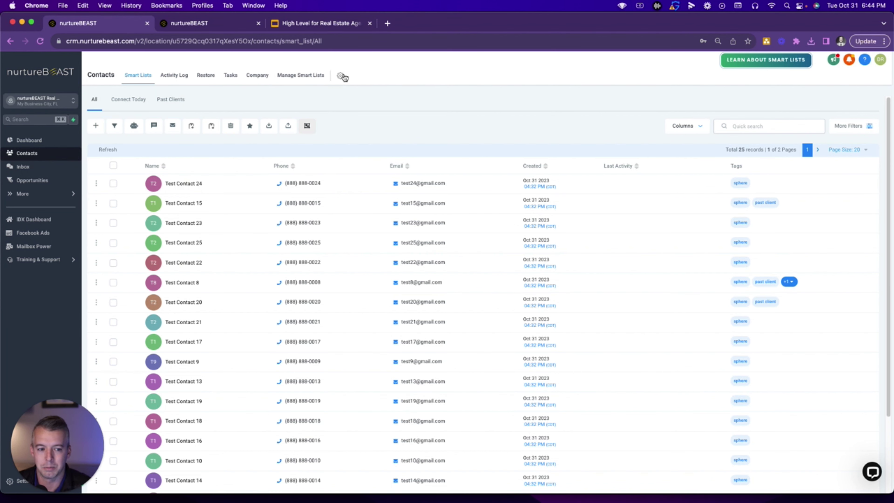
# Step: Return to the High Level for Real Estate Agents presentation and show the Top Features slide
pyautogui.click(329, 26)
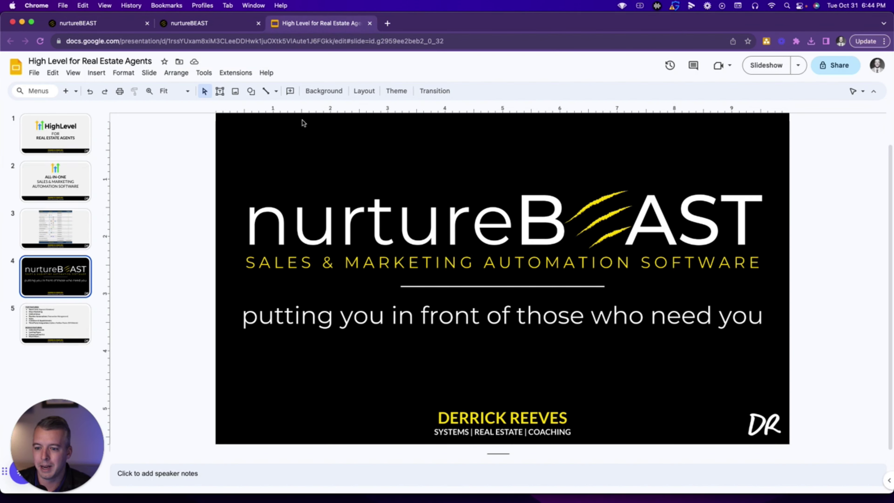
pyautogui.click(75, 324)
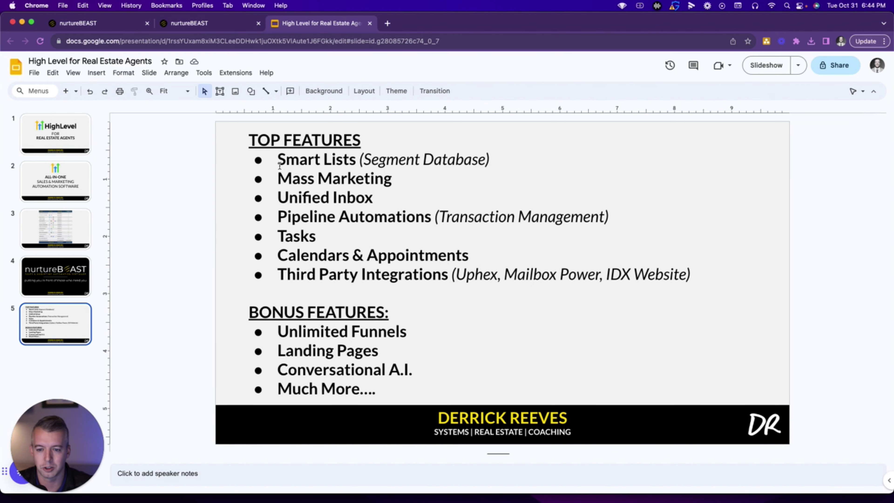
# Step: Switch to the nurtureBEAST contacts list and view which columns can be displayed
pyautogui.click(93, 26)
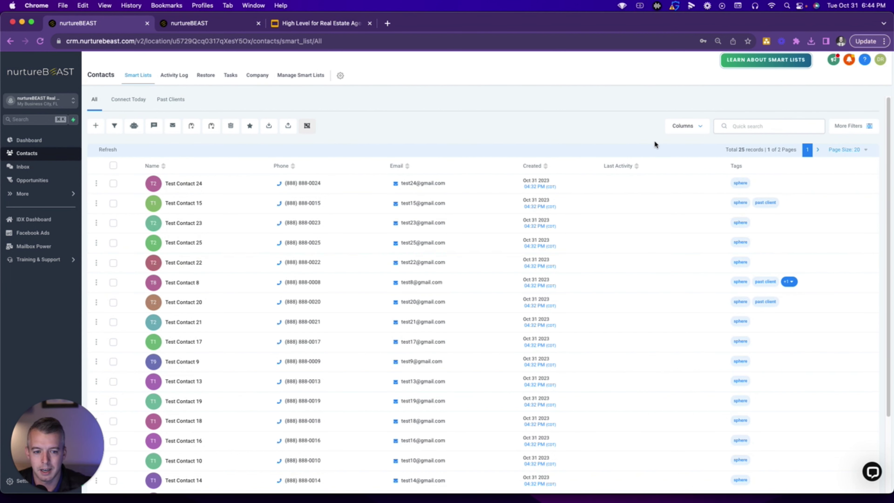
pyautogui.click(697, 130)
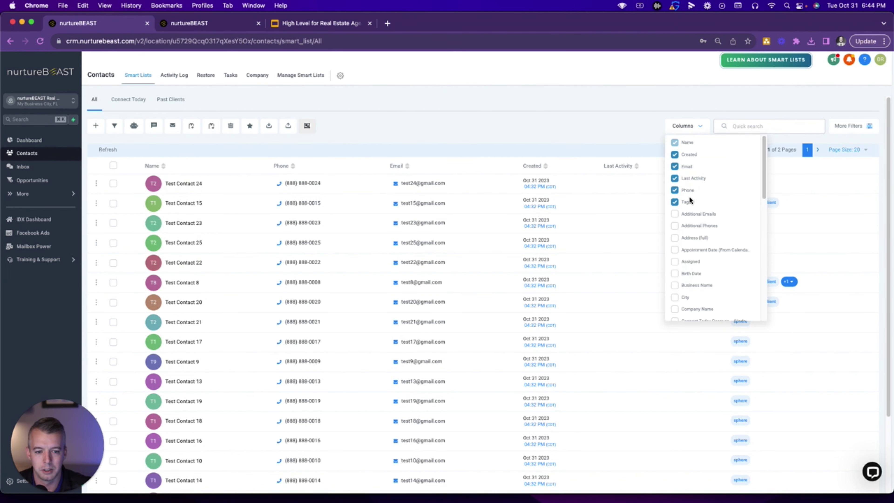
pyautogui.click(699, 129)
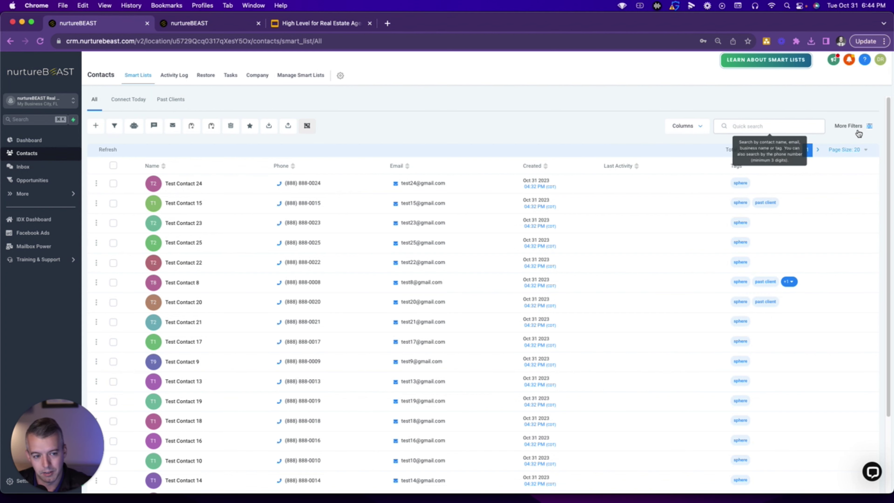
# Step: Examine the available contact filters, from the most used ones through to the custom fields, and close the filter list
pyautogui.click(864, 127)
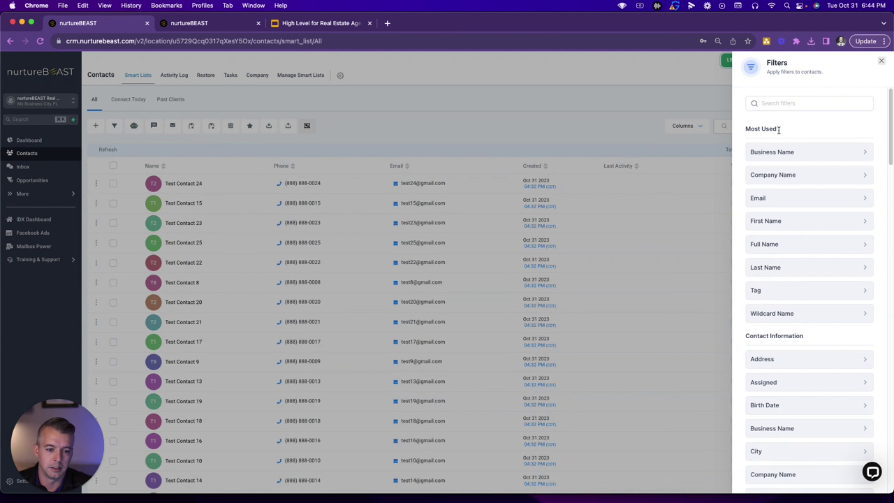
pyautogui.scroll(-5, 786, 239)
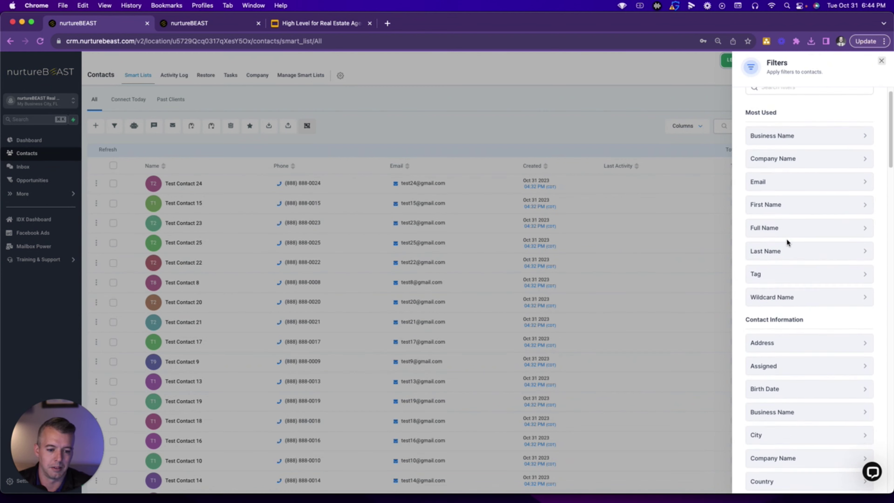
pyautogui.scroll(-3, 799, 215)
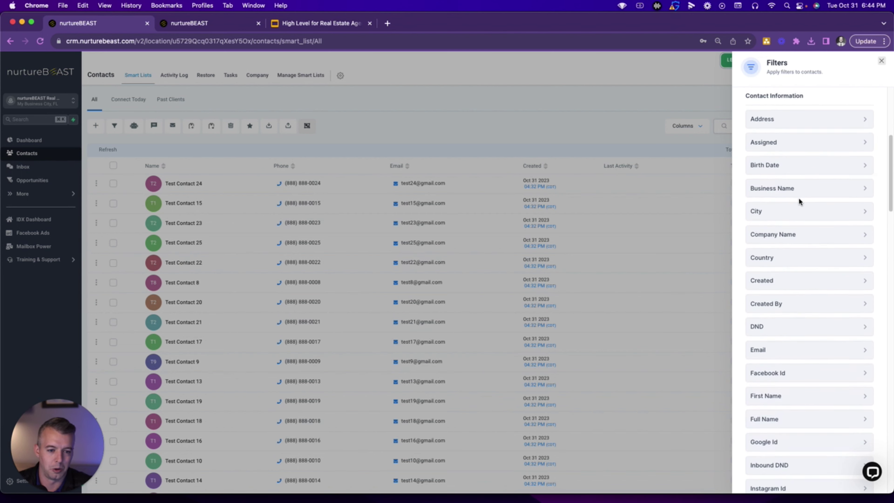
pyautogui.scroll(-6, 798, 201)
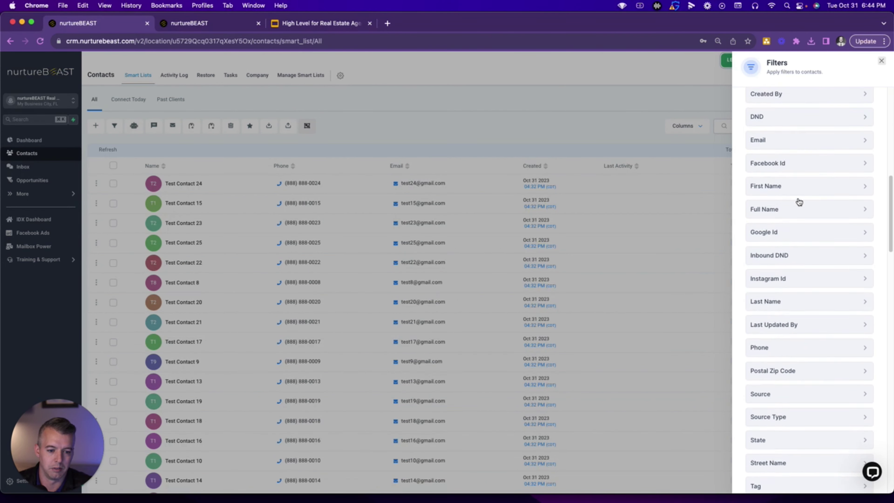
pyautogui.scroll(-8, 798, 202)
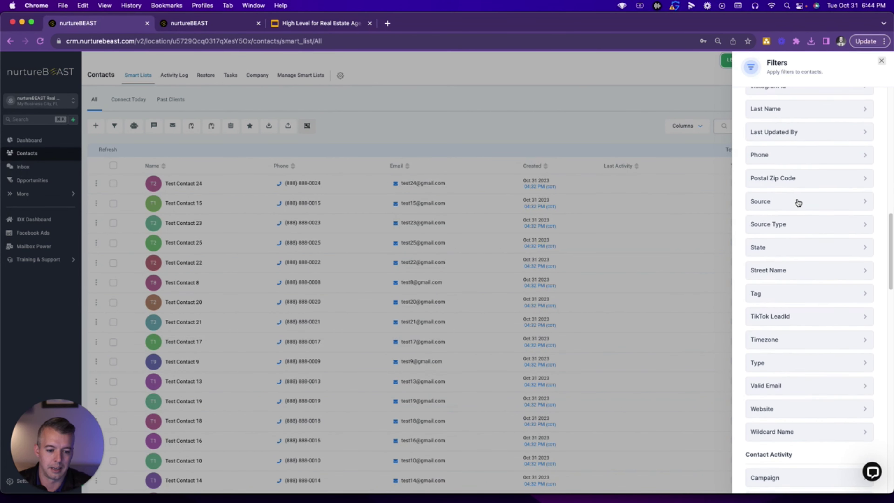
pyautogui.scroll(-8, 799, 202)
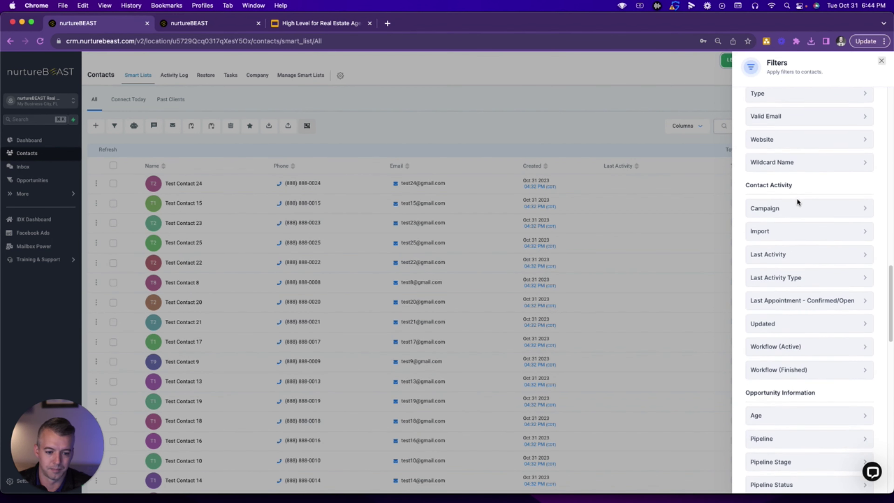
pyautogui.scroll(-6, 797, 198)
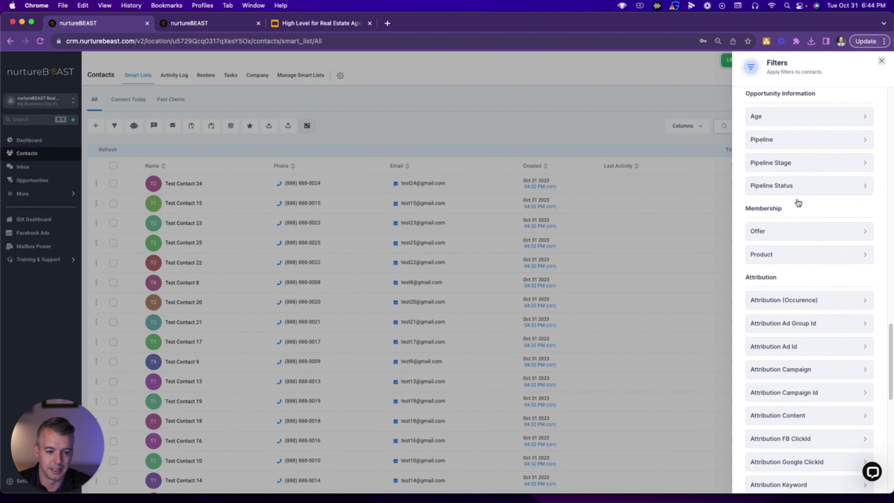
pyautogui.scroll(-11, 798, 202)
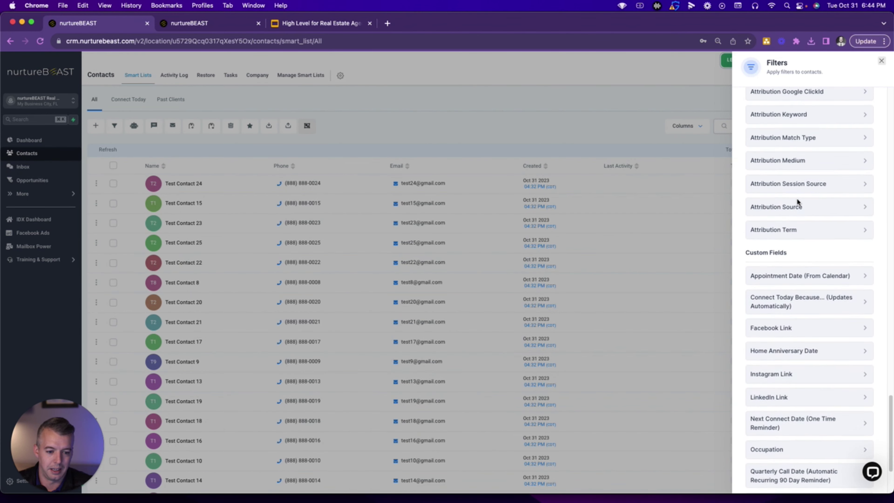
pyautogui.scroll(20, 797, 198)
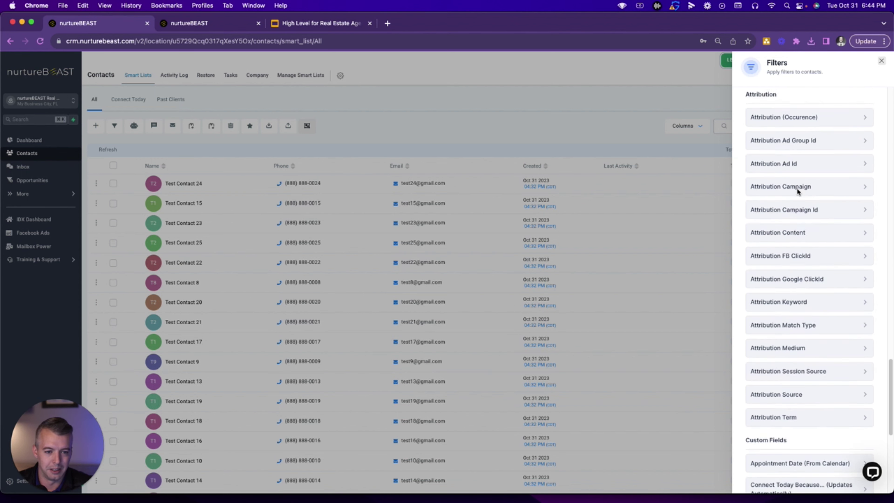
pyautogui.scroll(15, 797, 192)
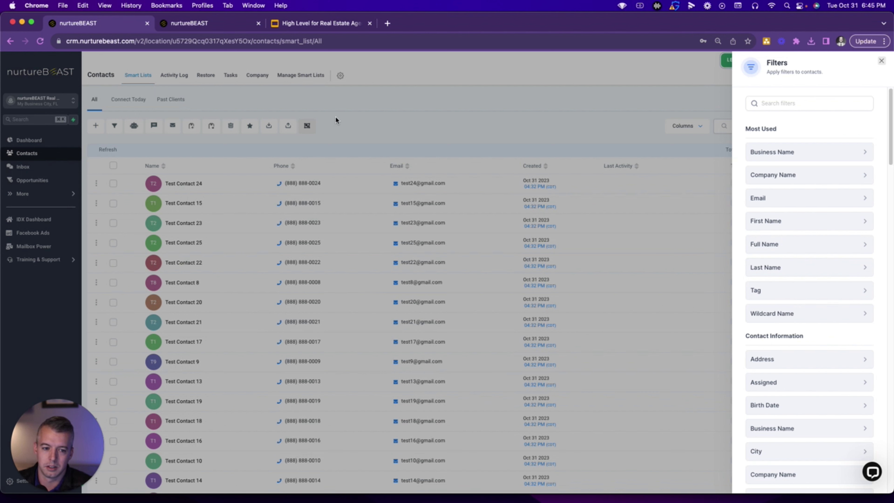
pyautogui.click(882, 63)
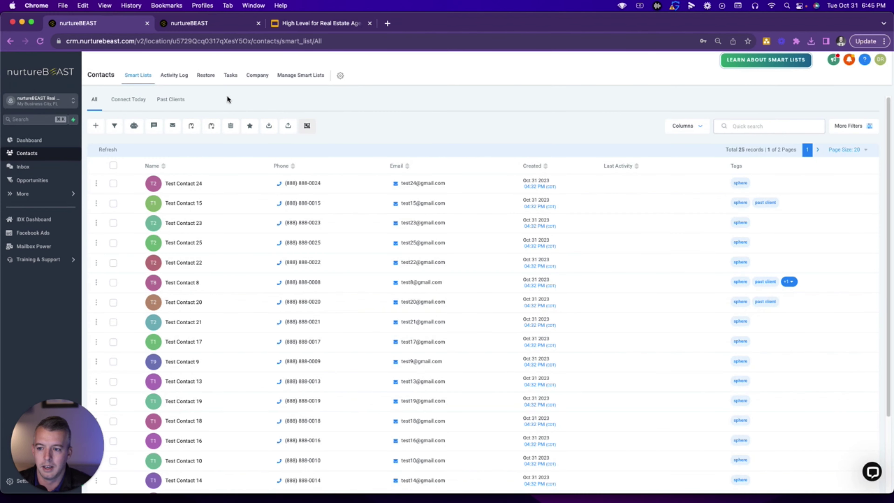
# Step: View the Past Clients smart list and return to the list of all contacts
pyautogui.click(174, 101)
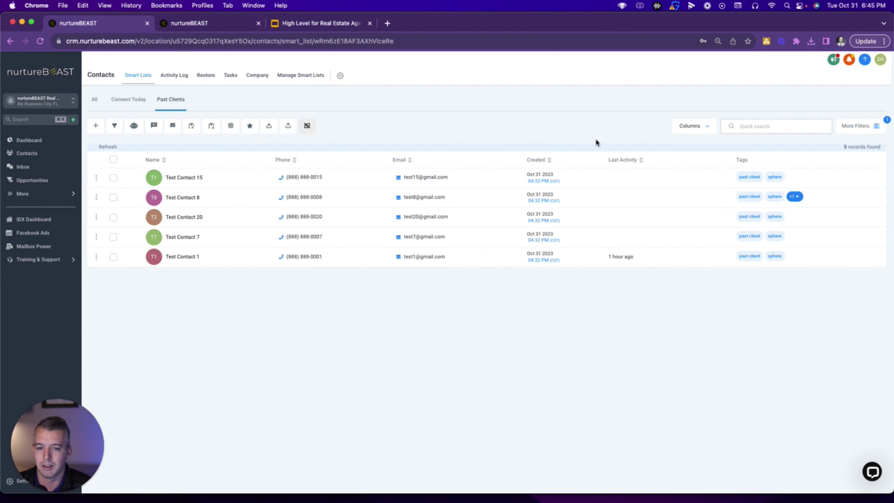
pyautogui.click(94, 99)
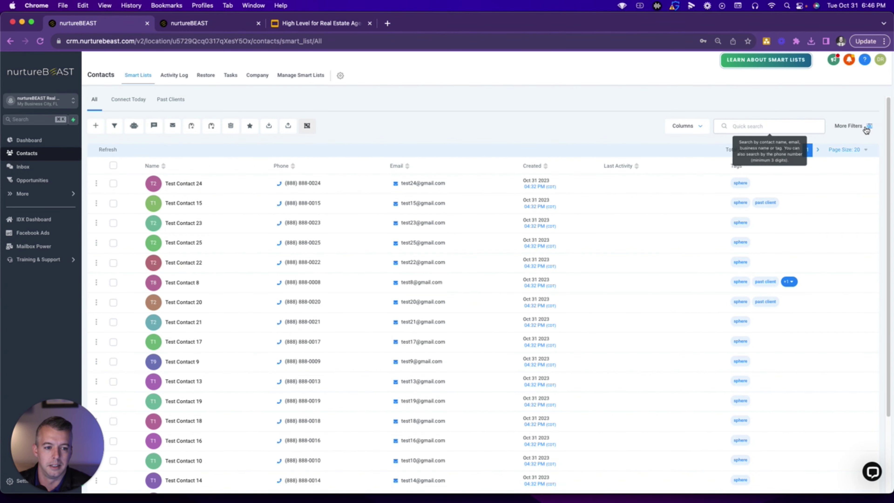
# Step: Filter all contacts by the condition that Tag is "sphere" and apply it
pyautogui.click(867, 128)
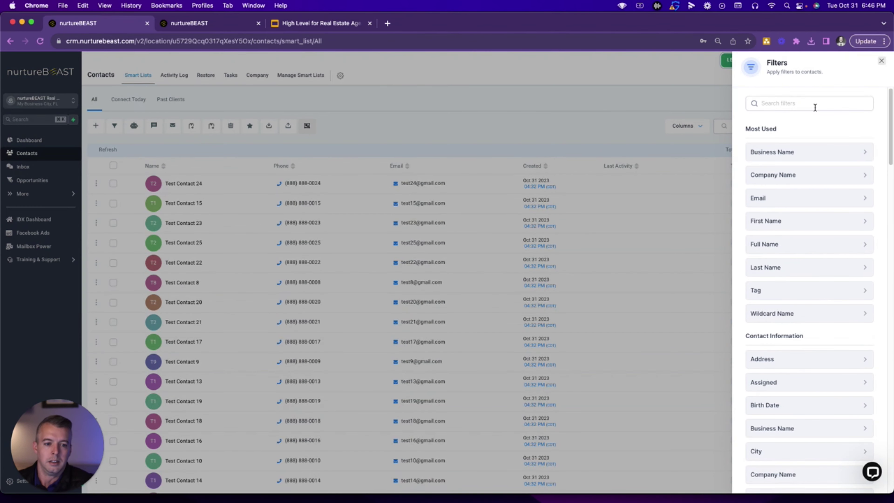
pyautogui.click(809, 104)
pyautogui.write('tag')
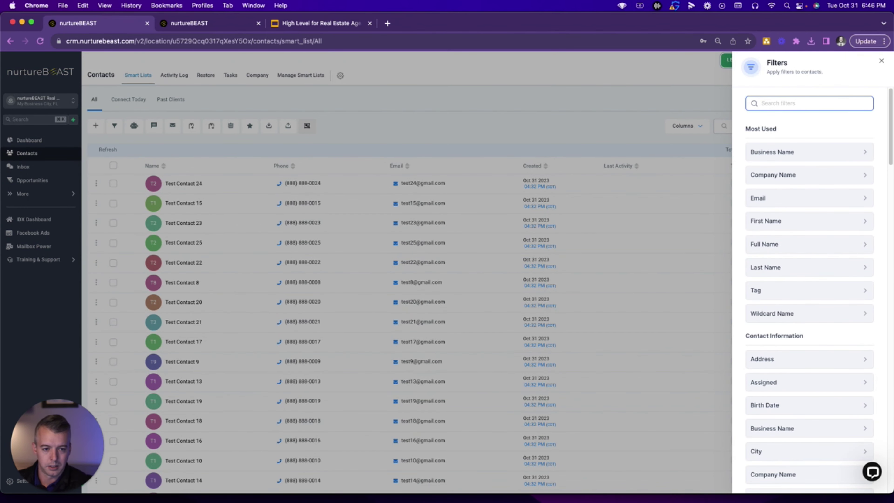
pyautogui.click(814, 151)
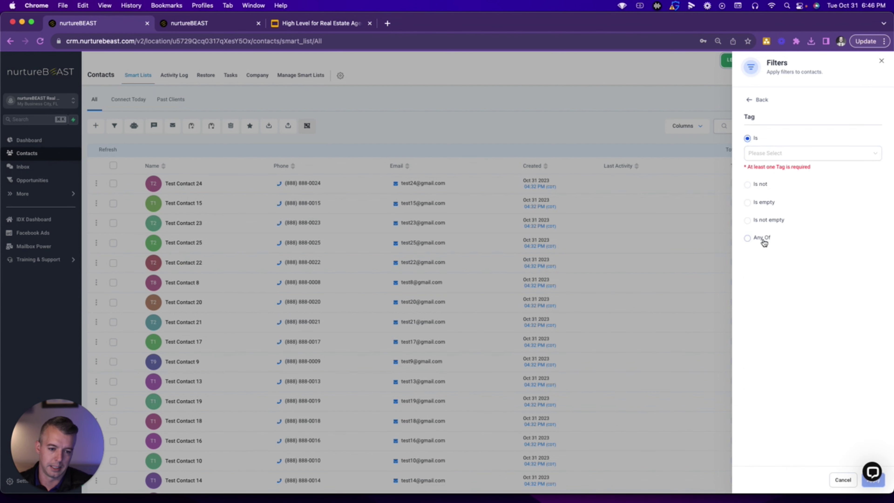
pyautogui.click(756, 154)
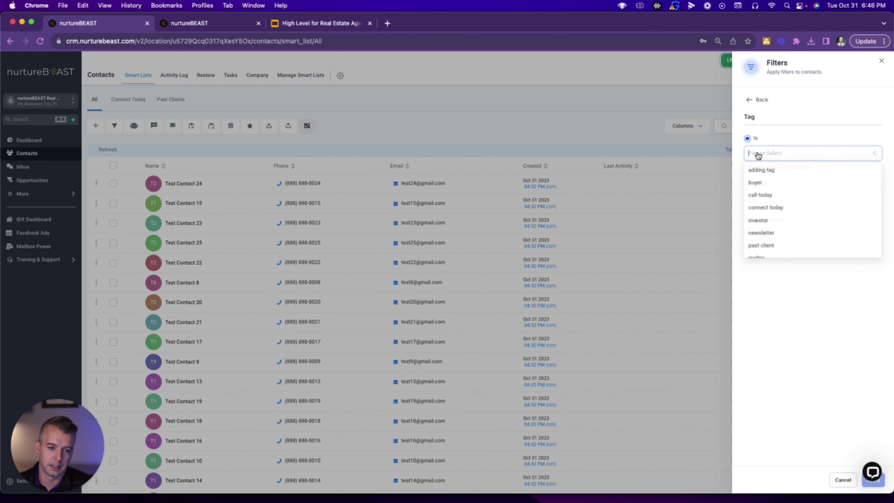
pyautogui.write('sphere')
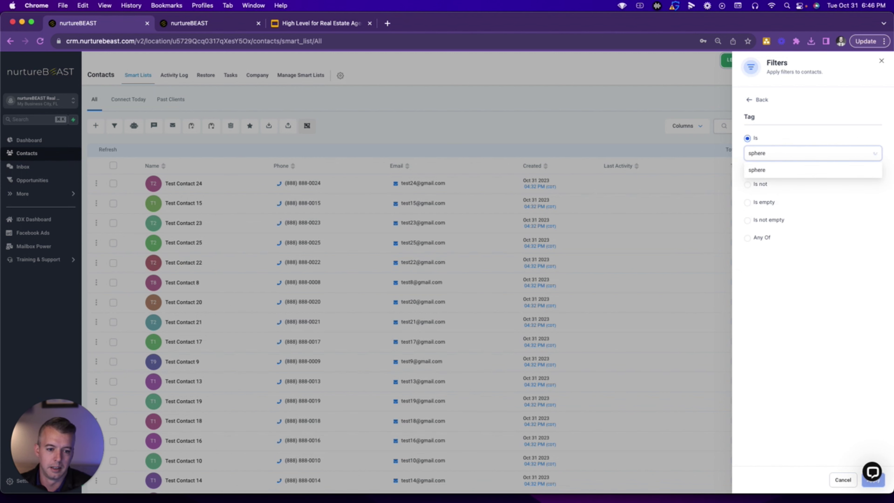
pyautogui.click(758, 171)
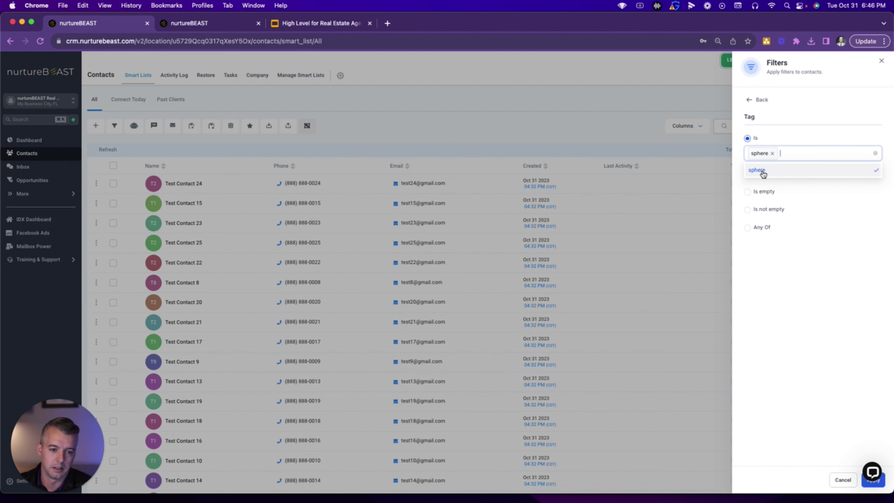
pyautogui.click(799, 266)
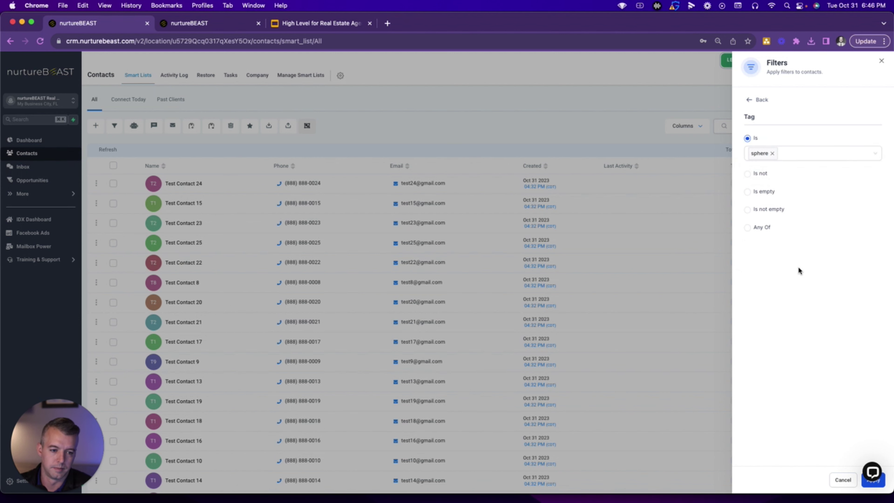
pyautogui.click(873, 481)
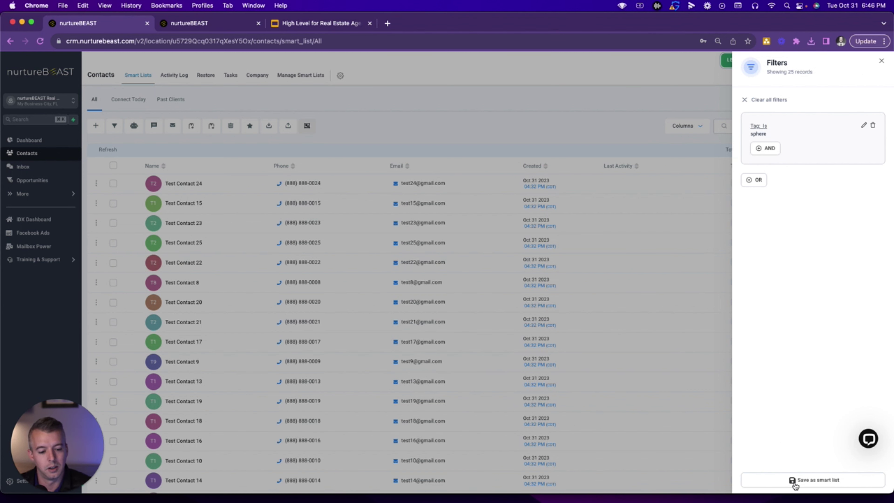
# Step: Save the filtered contacts as a smart list named "Sphere" and look through it
pyautogui.click(808, 481)
pyautogui.click(371, 121)
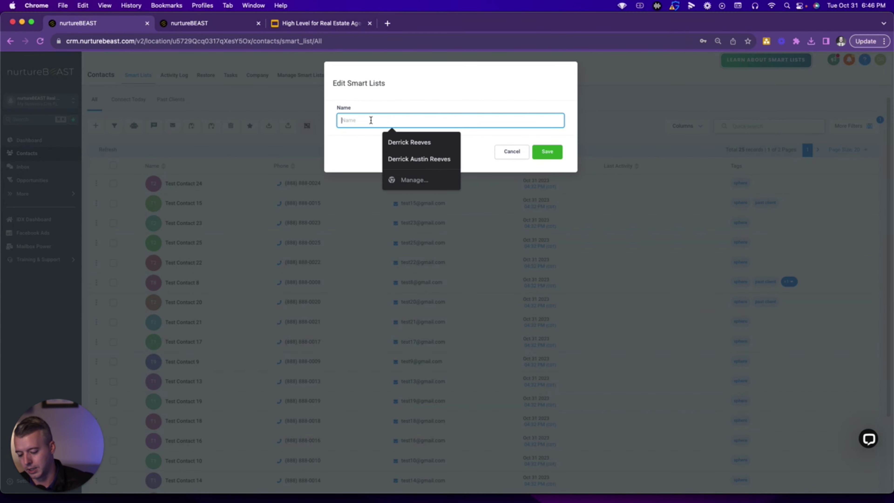
pyautogui.write('Sphere')
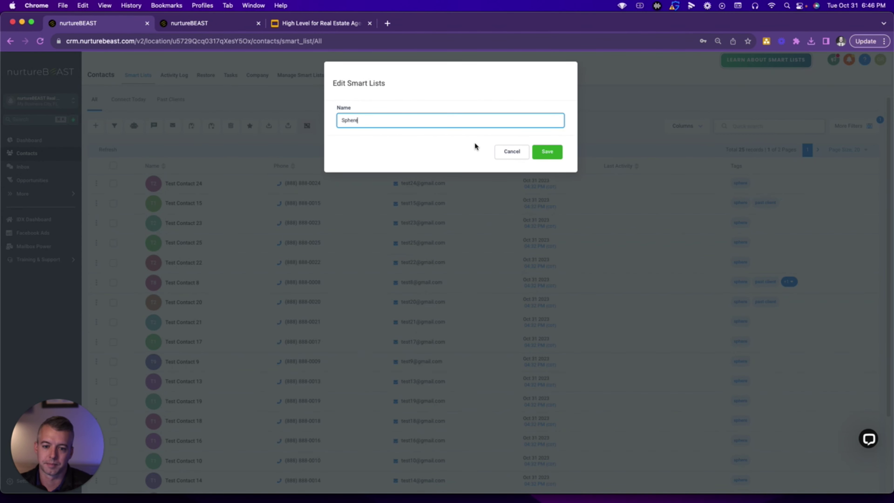
pyautogui.click(547, 151)
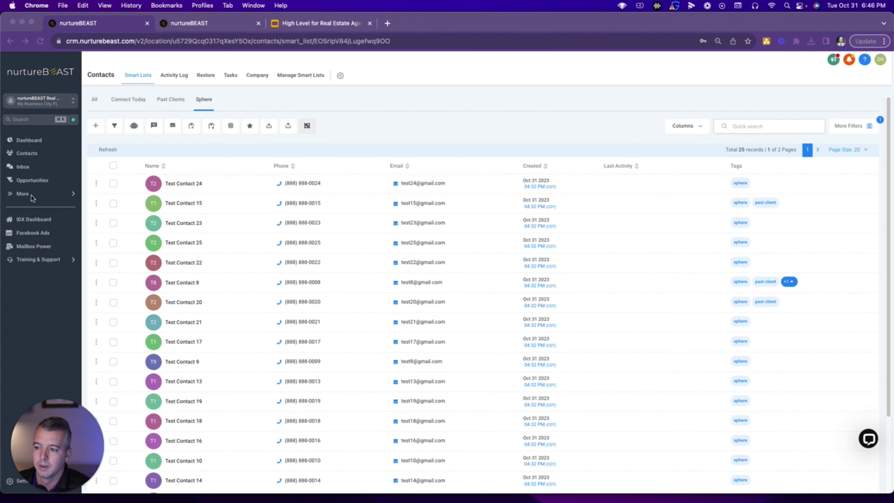
pyautogui.scroll(-5, 329, 240)
pyautogui.scroll(5, 312, 176)
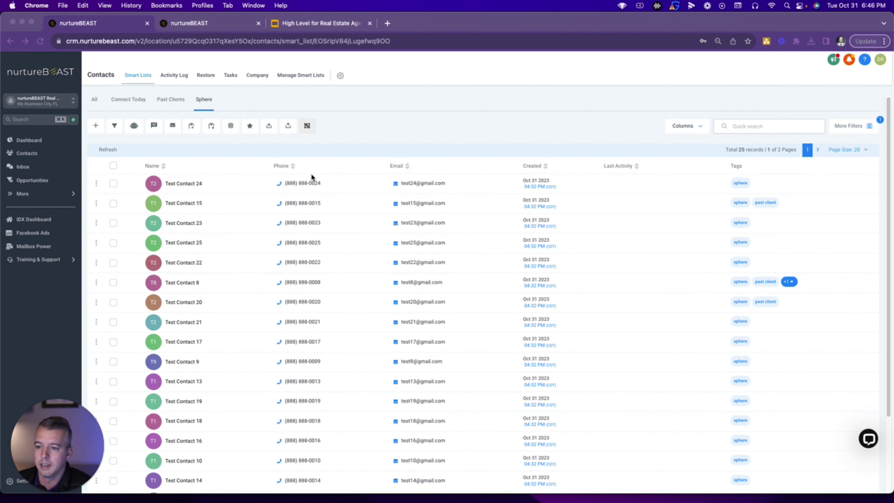
# Step: View the Past Clients smart list, check the Top Features slide in Google Slides, and return to the nurtureBEAST contacts
pyautogui.click(171, 101)
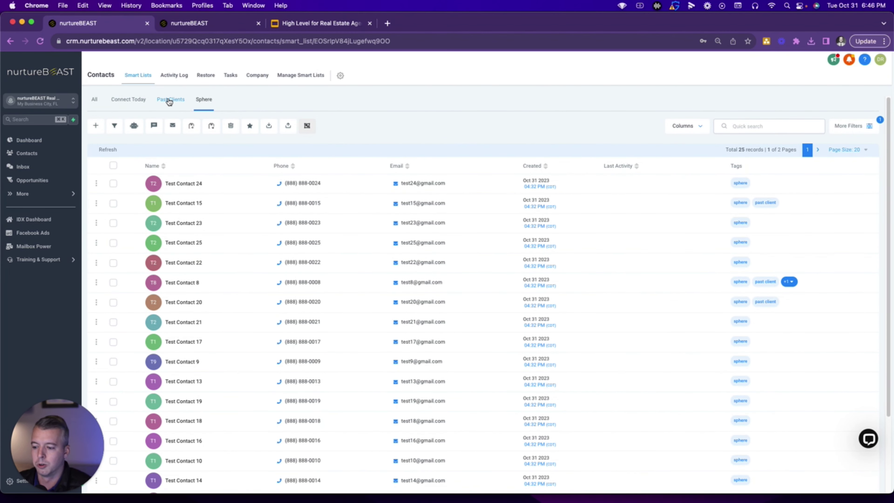
pyautogui.click(169, 101)
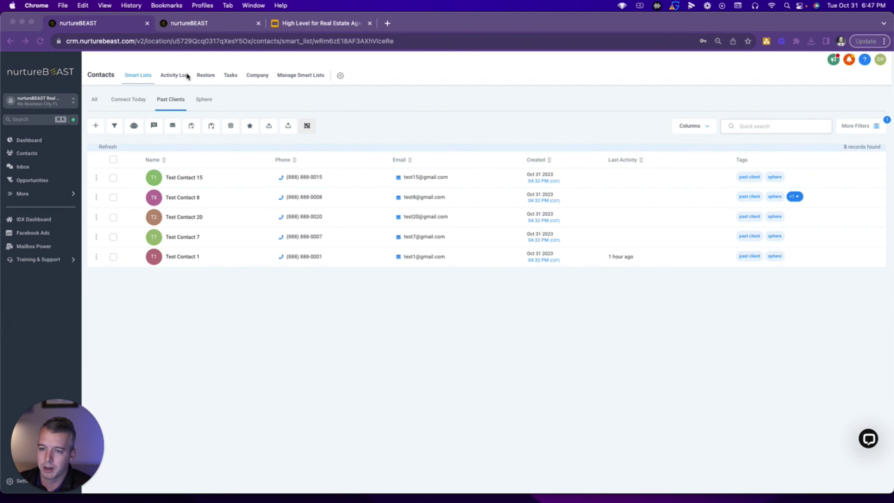
pyautogui.click(318, 22)
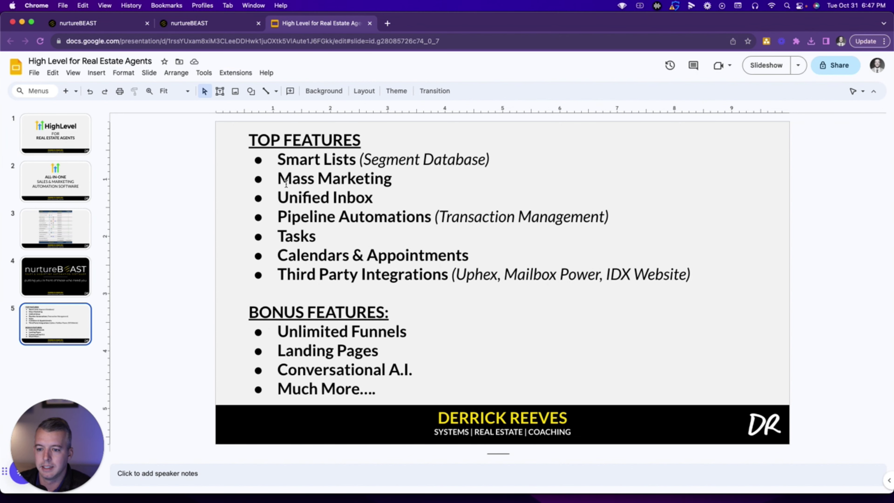
pyautogui.click(109, 23)
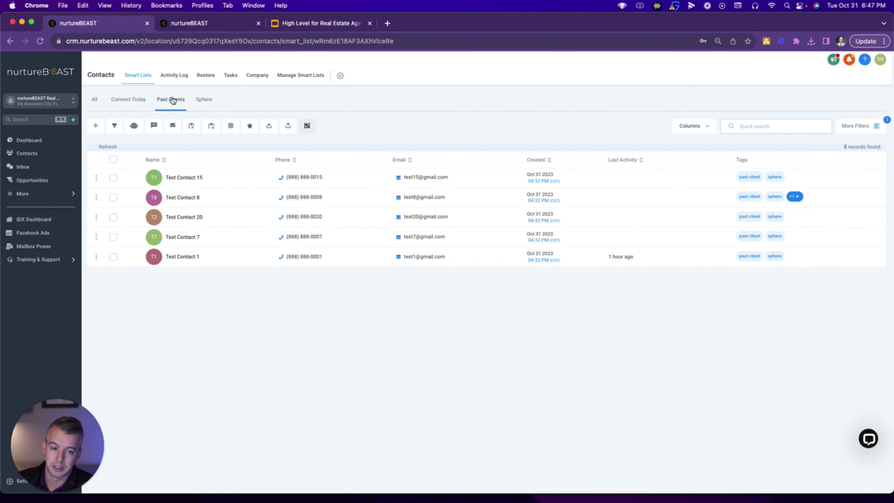
# Step: Select all contacts in the Past Clients list and proceed with a bulk SMS to them
pyautogui.click(113, 159)
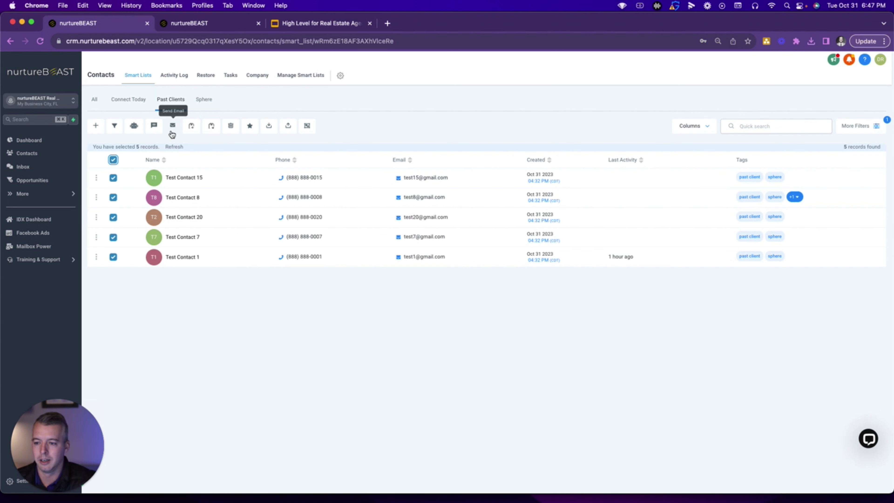
pyautogui.click(154, 126)
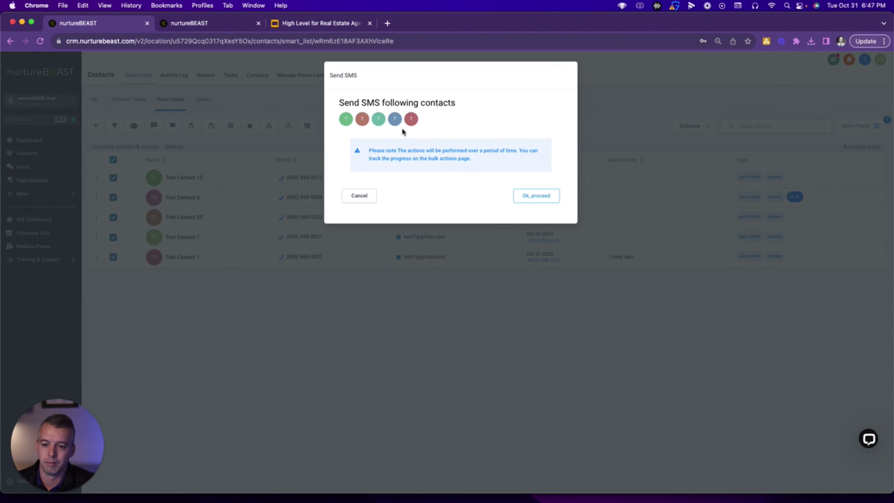
pyautogui.click(536, 196)
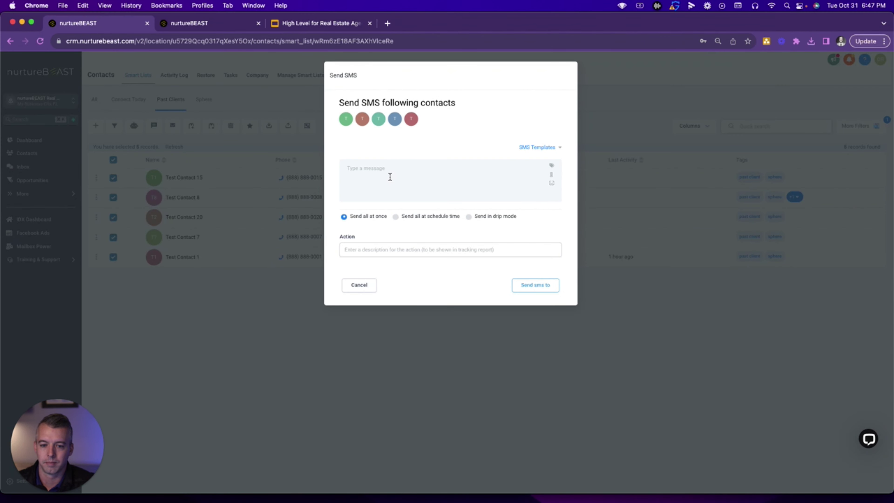
# Step: Compose the bulk message "Hey {{contact.first_name}}, we have an event coming up..." using the contact's First Name merge field
pyautogui.write('Hey')
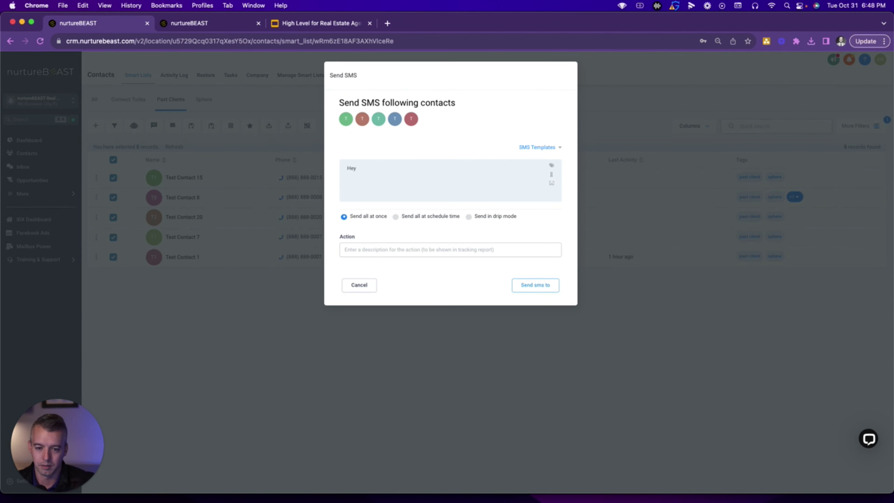
pyautogui.click(551, 166)
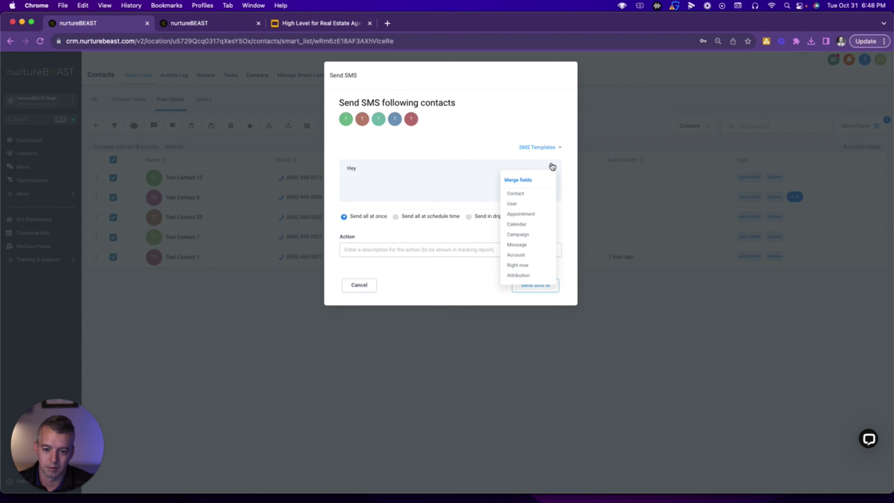
pyautogui.moveTo(528, 194)
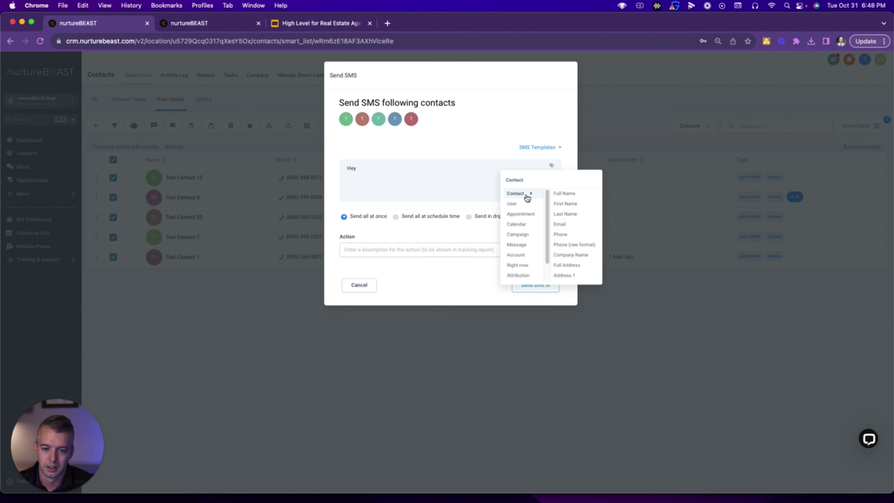
pyautogui.click(560, 204)
pyautogui.click(447, 171)
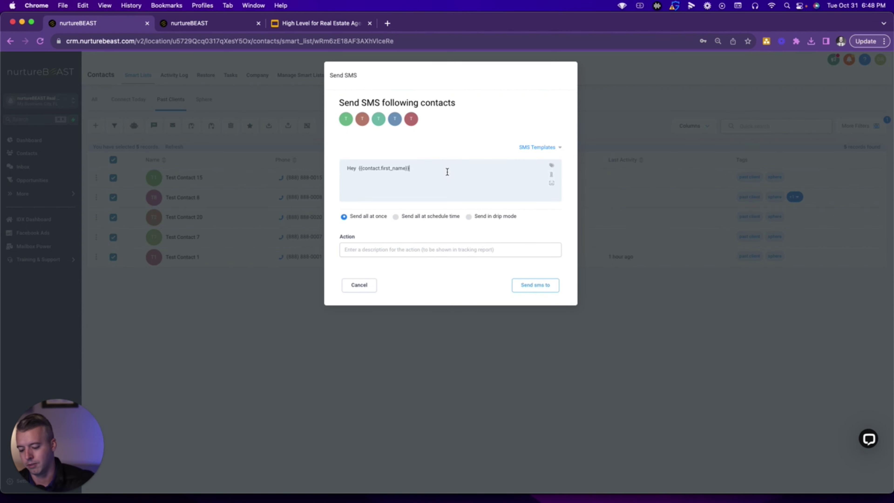
pyautogui.write(', we have an')
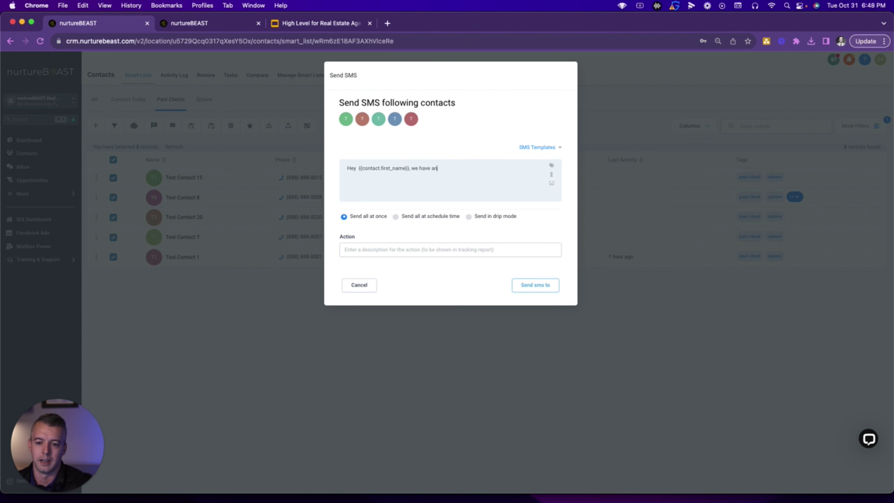
pyautogui.write(' event coming up...')
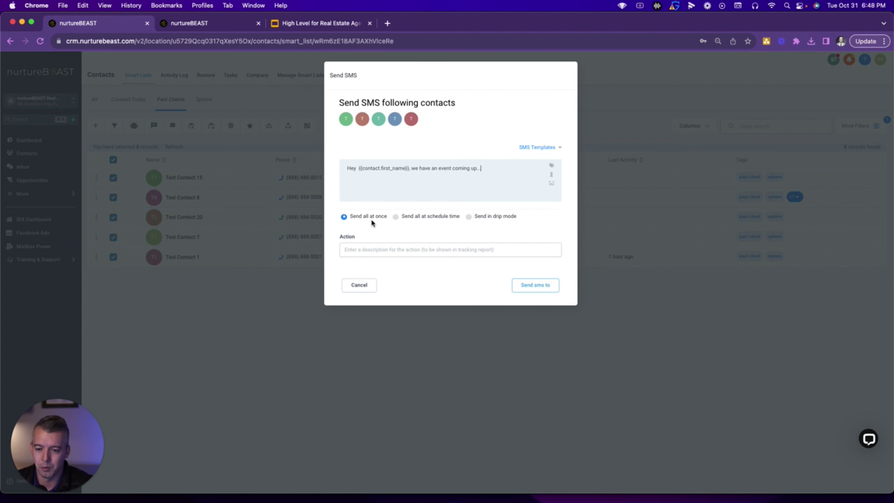
# Step: Look at the scheduled and drip mode sending options, and cancel the bulk SMS without sending
pyautogui.click(395, 216)
pyautogui.click(468, 216)
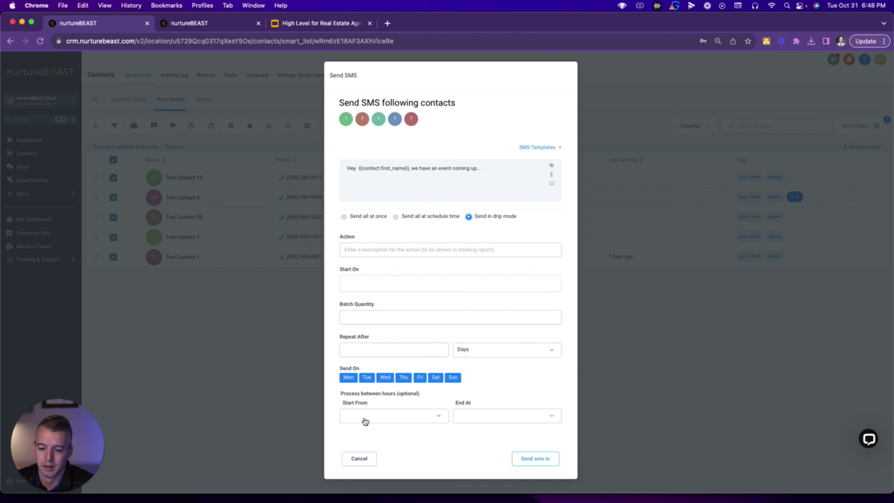
pyautogui.click(359, 459)
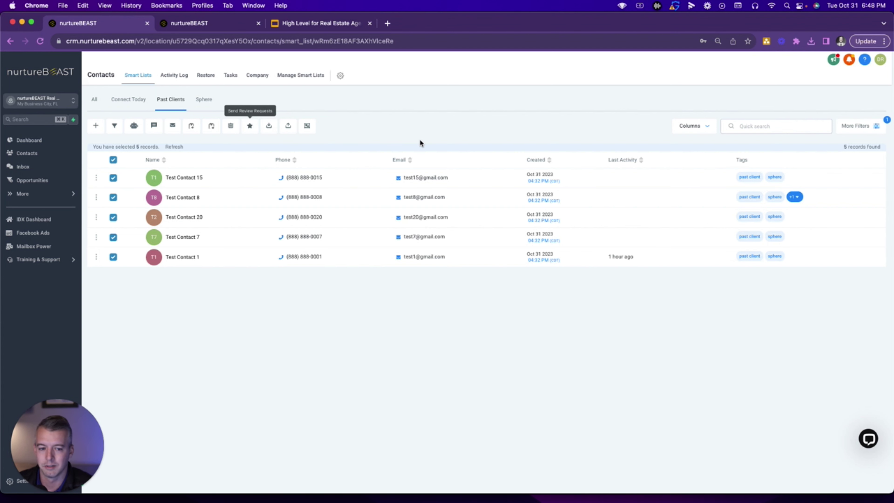
# Step: Check the Top Features slide in Google Slides and view the unified conversations inbox in the other nurtureBEAST account
pyautogui.click(327, 25)
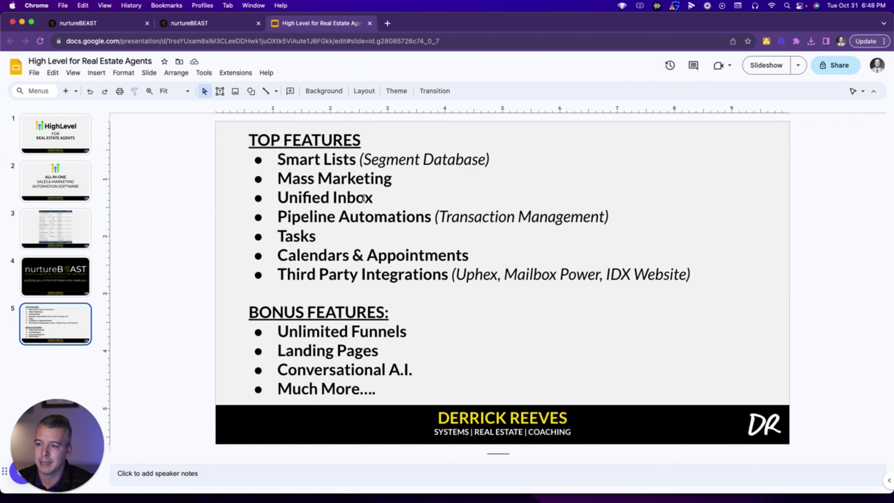
pyautogui.click(93, 25)
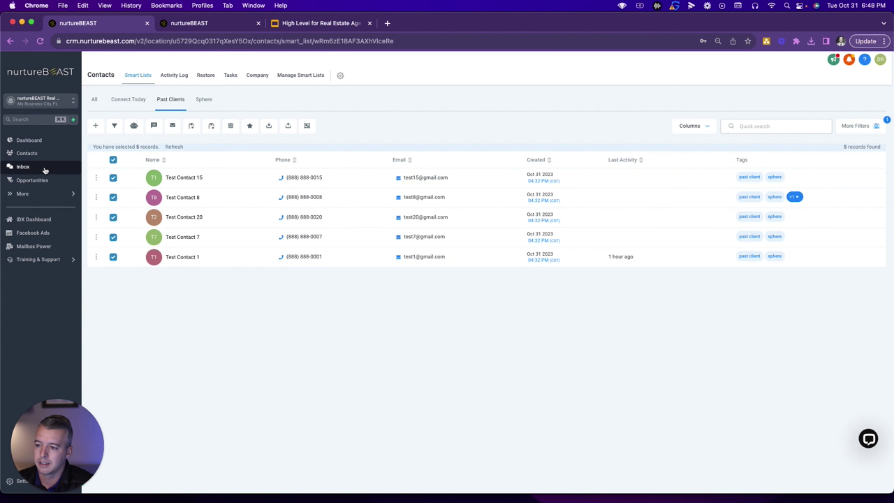
pyautogui.click(192, 25)
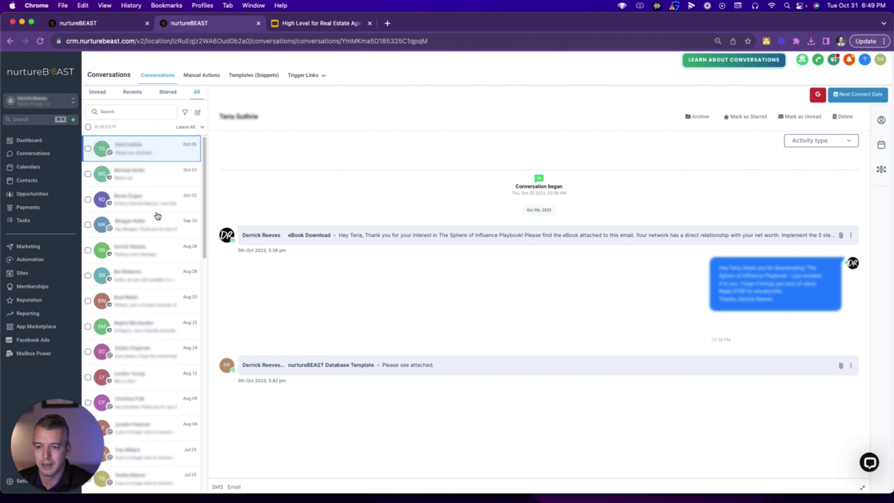
# Step: Check the Top Features slide in Google Slides, and look through the Buyer Pipeline's stages in nurtureBEAST's Opportunities
pyautogui.click(317, 24)
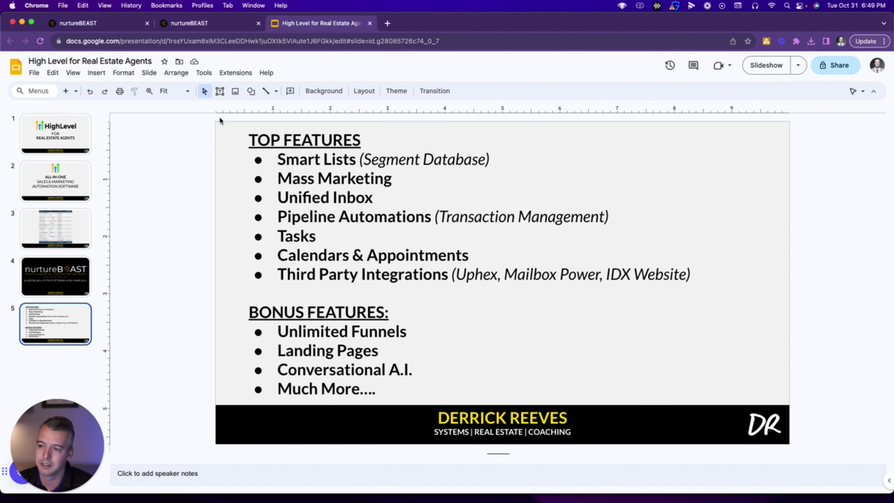
pyautogui.click(101, 24)
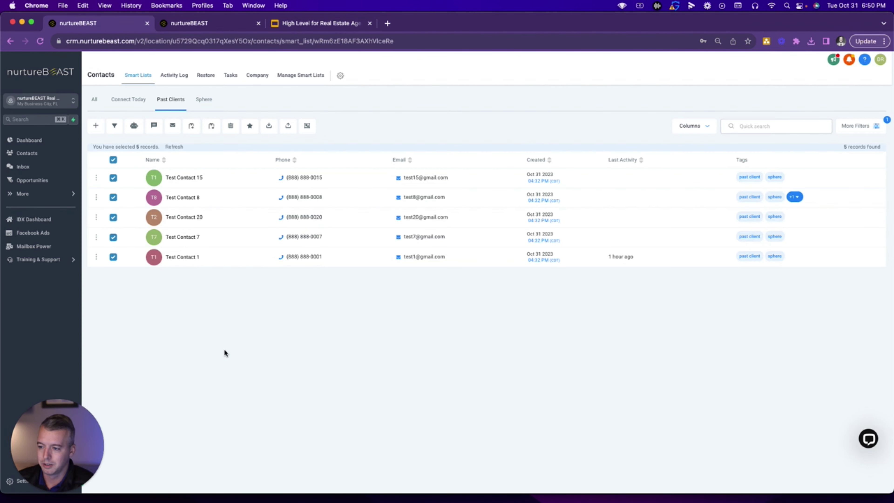
pyautogui.click(32, 181)
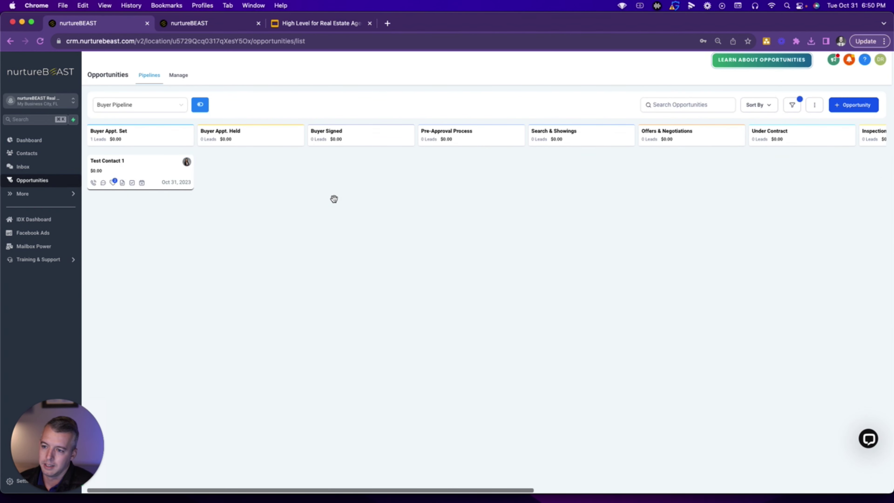
pyautogui.moveTo(648, 241); pyautogui.dragTo(469, 239)
pyautogui.moveTo(308, 242); pyautogui.dragTo(485, 231)
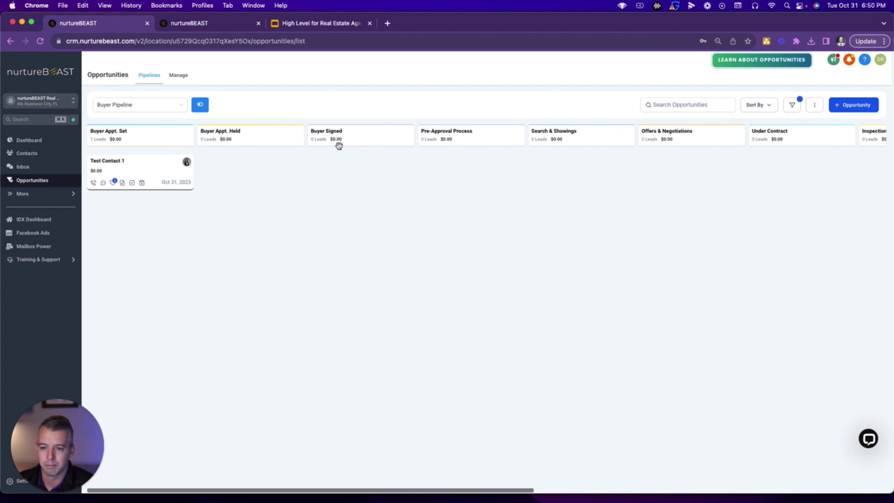
pyautogui.moveTo(683, 217); pyautogui.dragTo(278, 219)
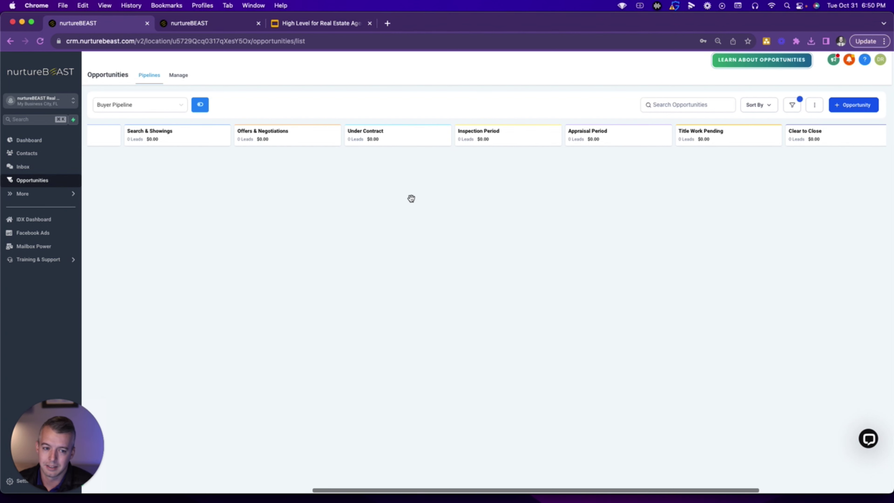
pyautogui.moveTo(411, 198); pyautogui.dragTo(638, 194)
pyautogui.moveTo(144, 216); pyautogui.dragTo(467, 216)
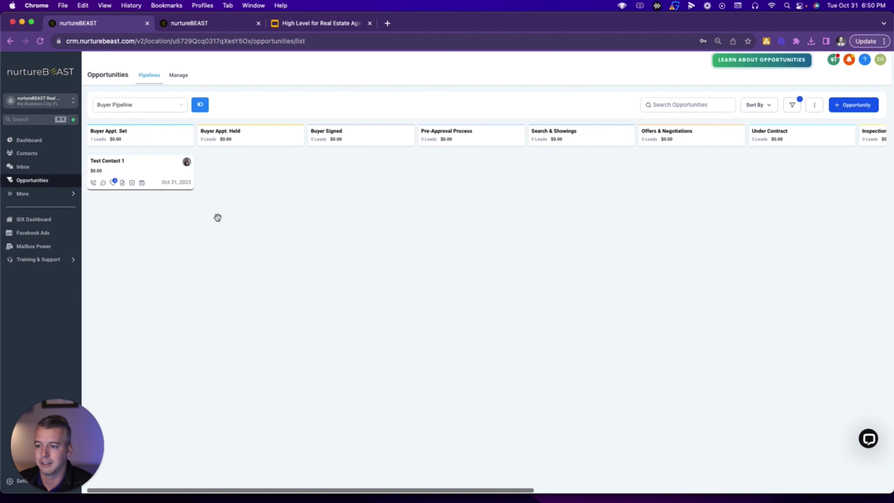
# Step: Examine the editable stages of the Buyer Pipeline in the pipeline management settings and close them without changes
pyautogui.click(178, 76)
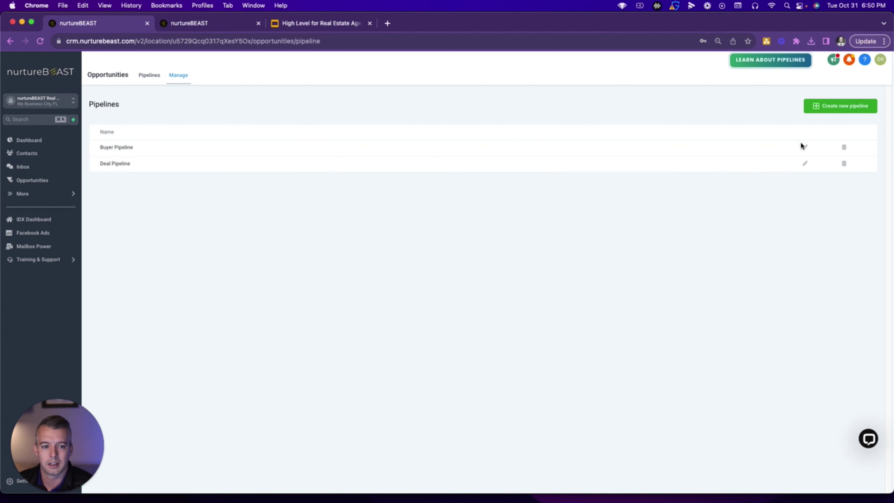
pyautogui.click(806, 148)
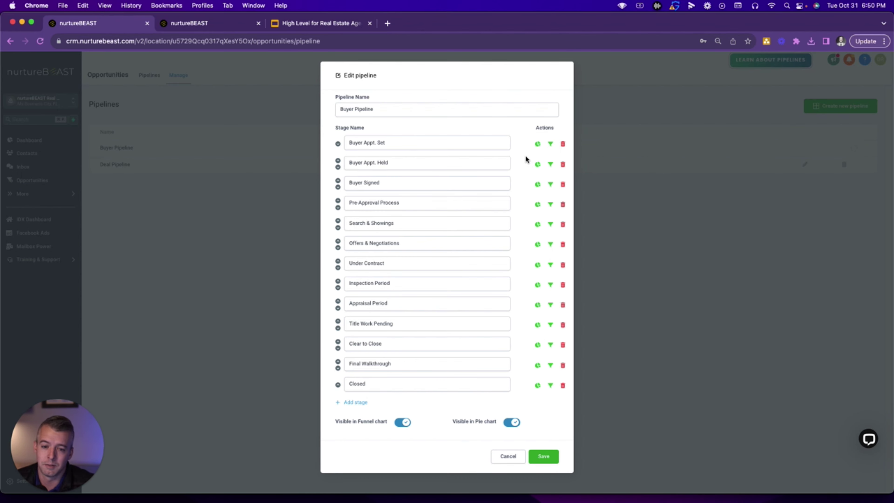
pyautogui.click(513, 457)
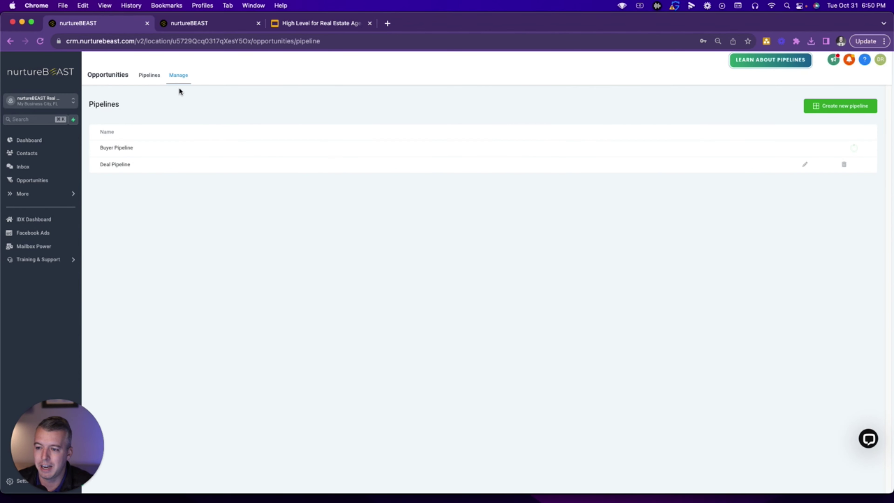
# Step: Move the Test Contact 1 opportunity in the Buyer Pipeline to Buyer Appt. Held and on to Offers & Negotiations
pyautogui.click(150, 81)
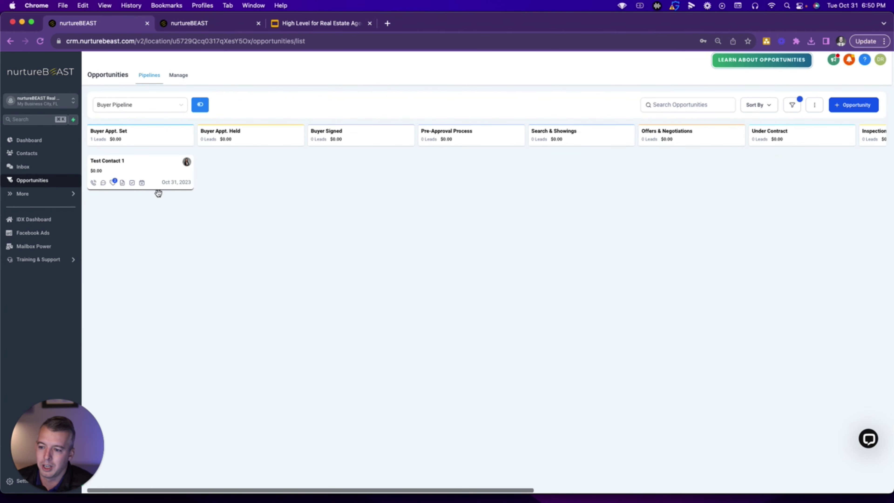
pyautogui.moveTo(150, 166); pyautogui.dragTo(233, 168)
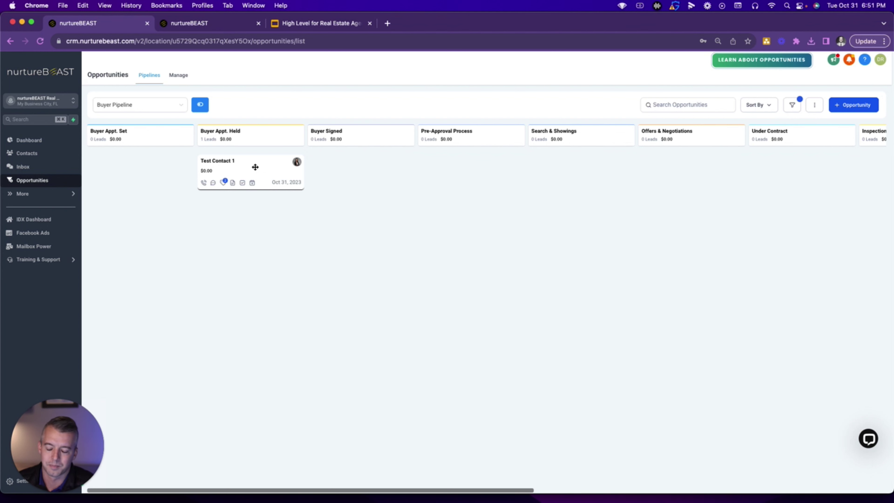
pyautogui.moveTo(255, 166); pyautogui.dragTo(654, 170)
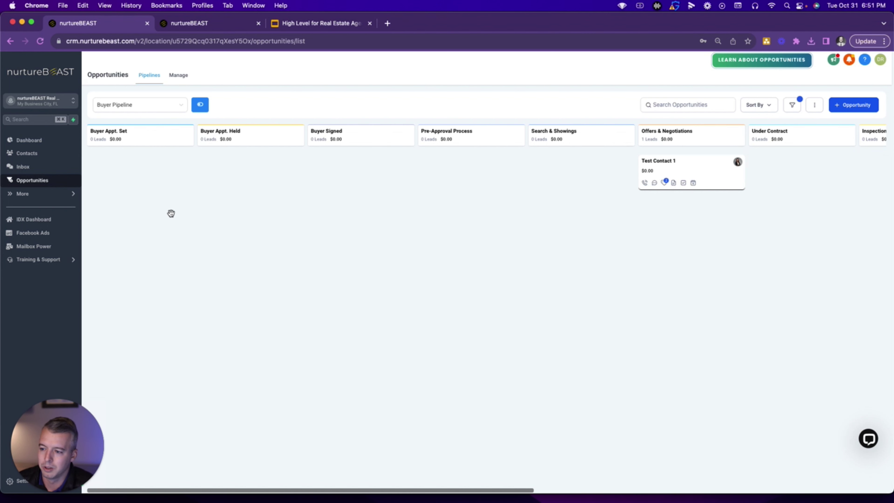
# Step: Open the Example Pipeline Automation workflow, examine its Buyer > Under Contract trigger settings, and close them
pyautogui.moveTo(66, 196)
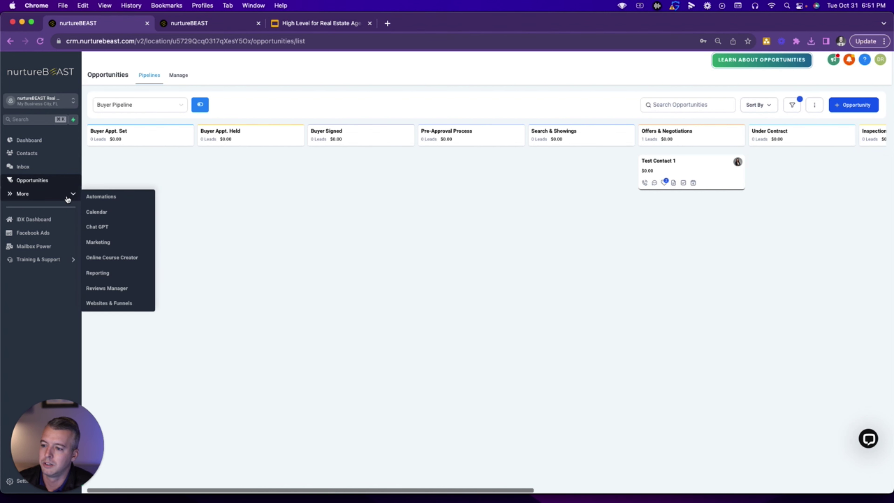
pyautogui.click(119, 199)
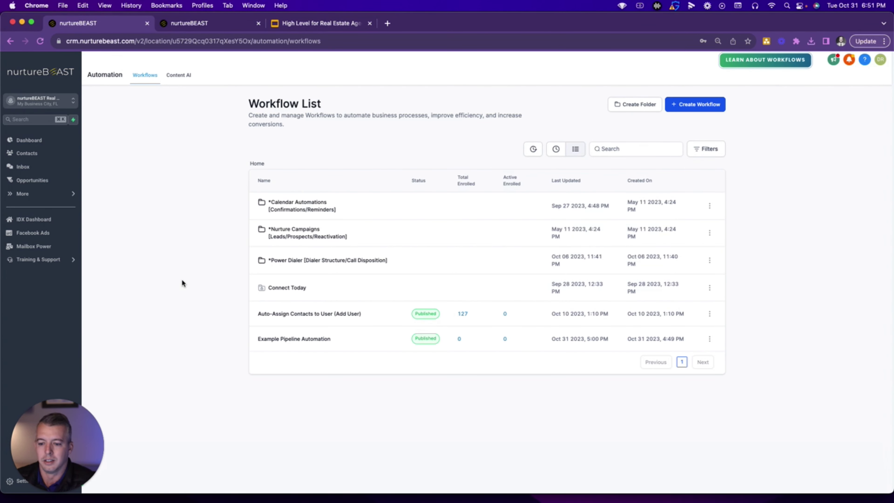
pyautogui.click(291, 340)
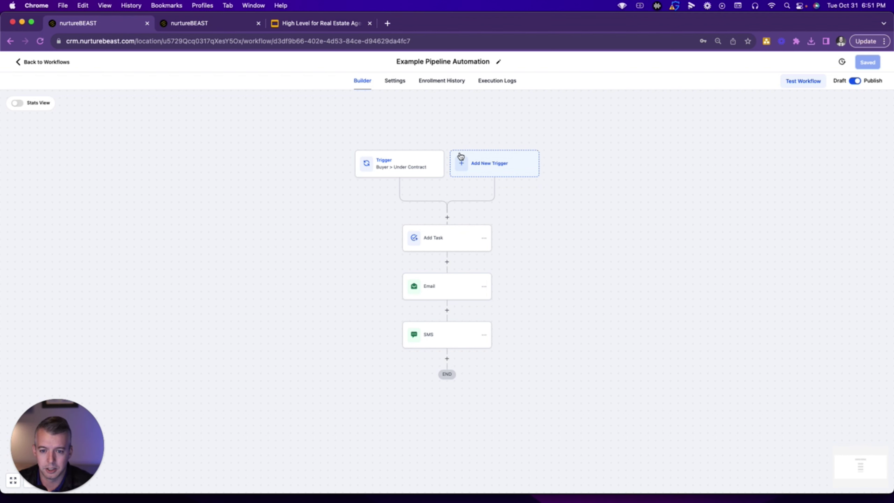
pyautogui.click(389, 173)
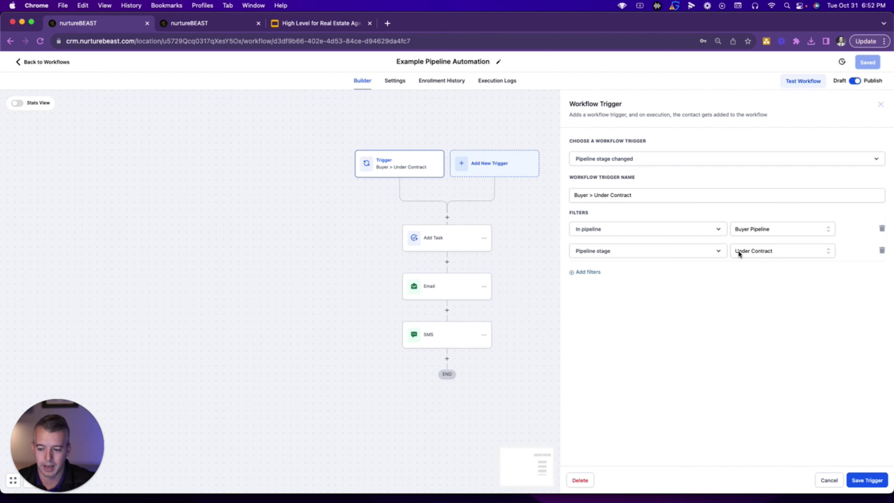
pyautogui.click(880, 104)
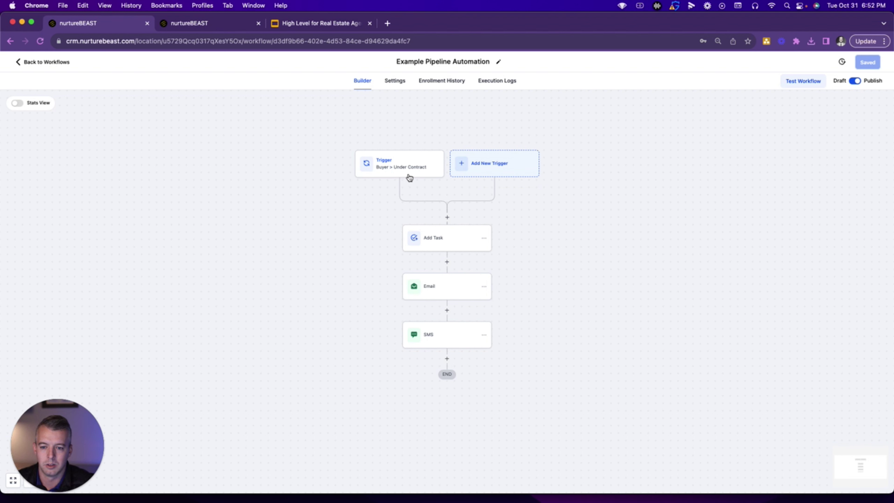
# Step: Examine the Add Task action's title, description, due time and available assignees in the Example Pipeline Automation workflow
pyautogui.click(452, 241)
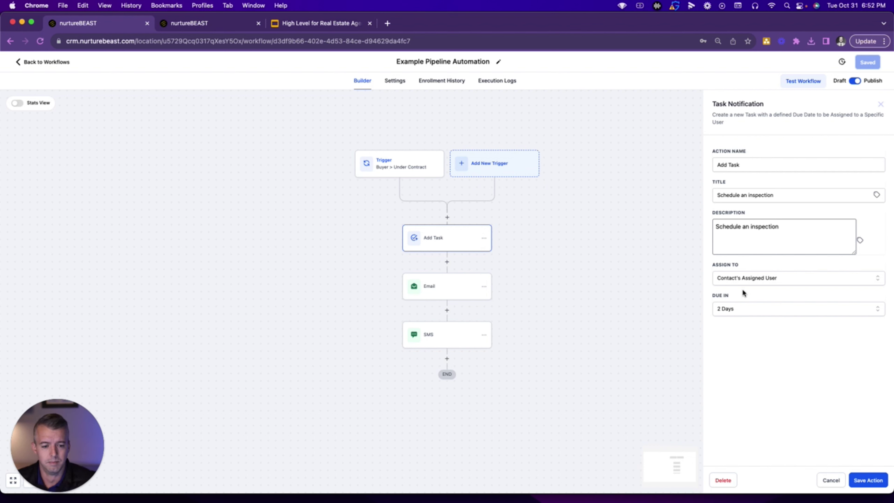
pyautogui.click(746, 278)
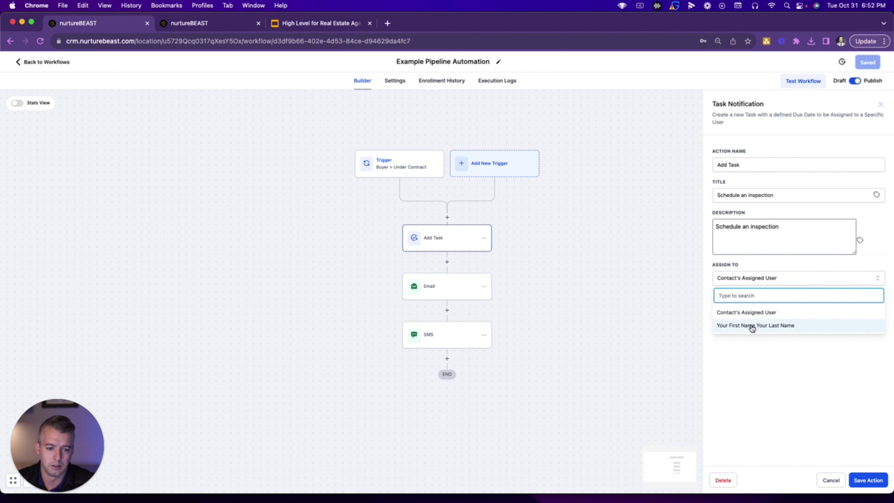
pyautogui.click(765, 264)
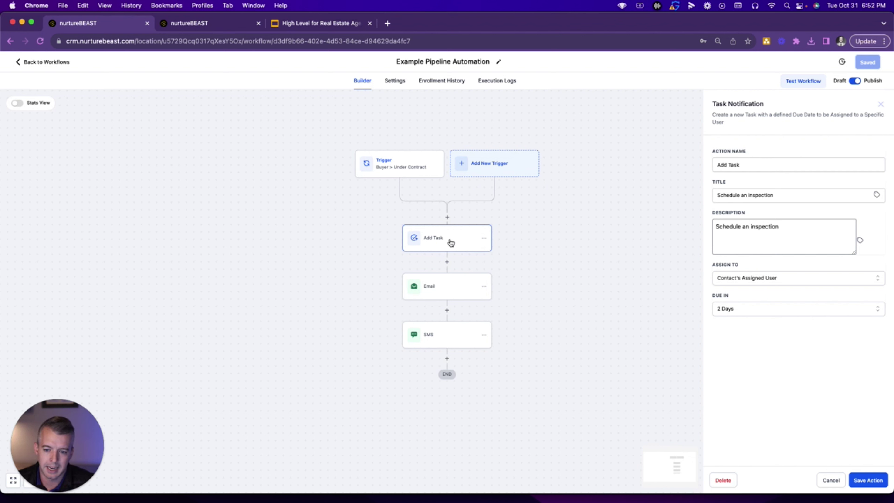
# Step: Examine the workflow's Email action, including its From Name, subject, message body and template choices
pyautogui.click(449, 295)
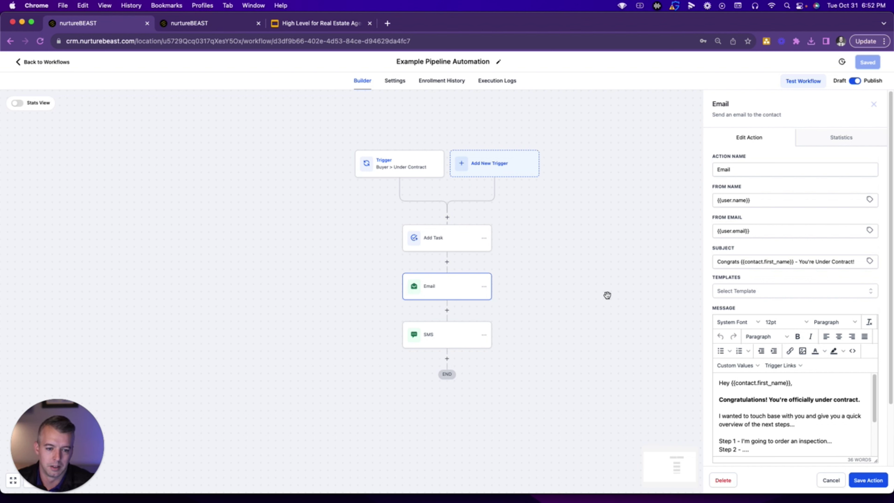
pyautogui.click(747, 200)
pyautogui.moveTo(746, 201); pyautogui.dragTo(715, 199)
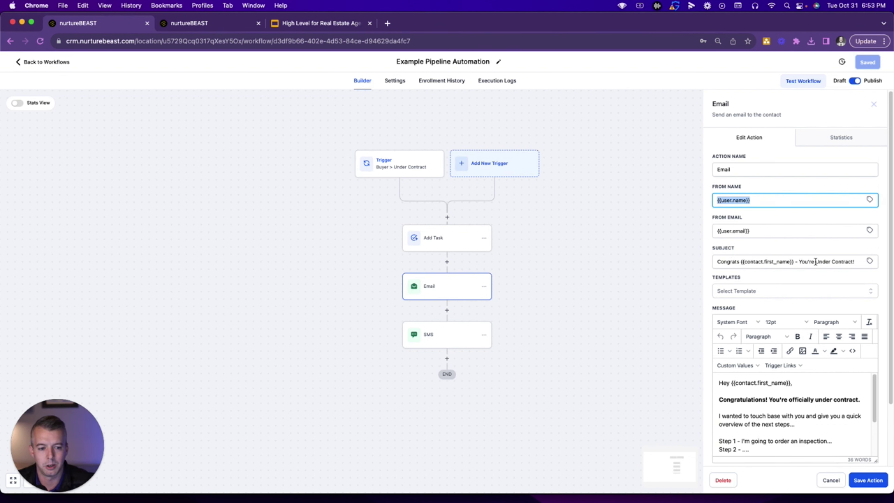
pyautogui.scroll(-1, 815, 262)
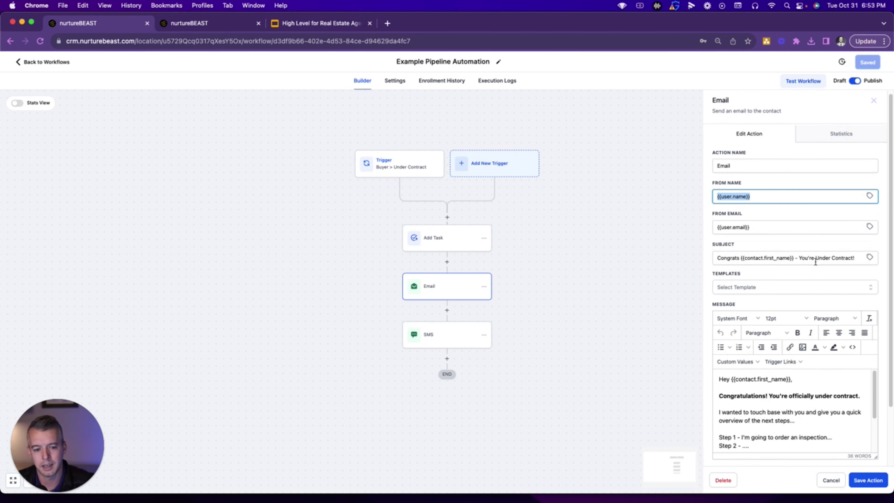
pyautogui.scroll(-5, 816, 262)
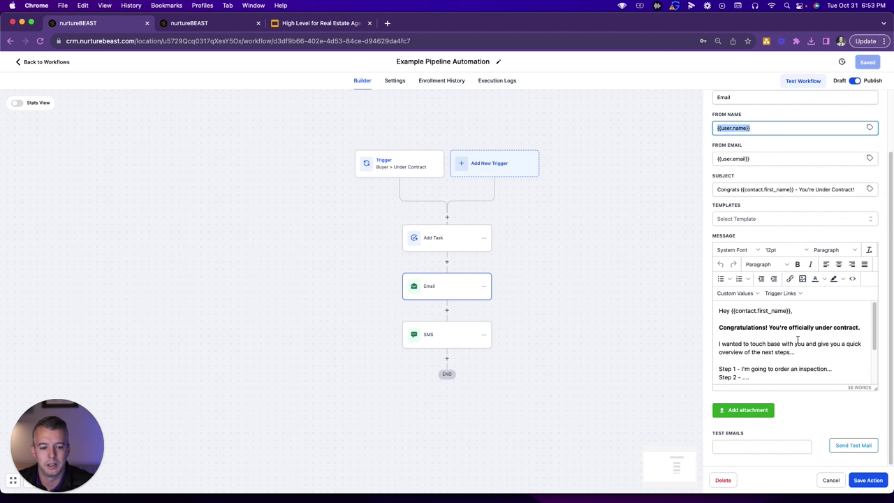
pyautogui.scroll(-2, 797, 343)
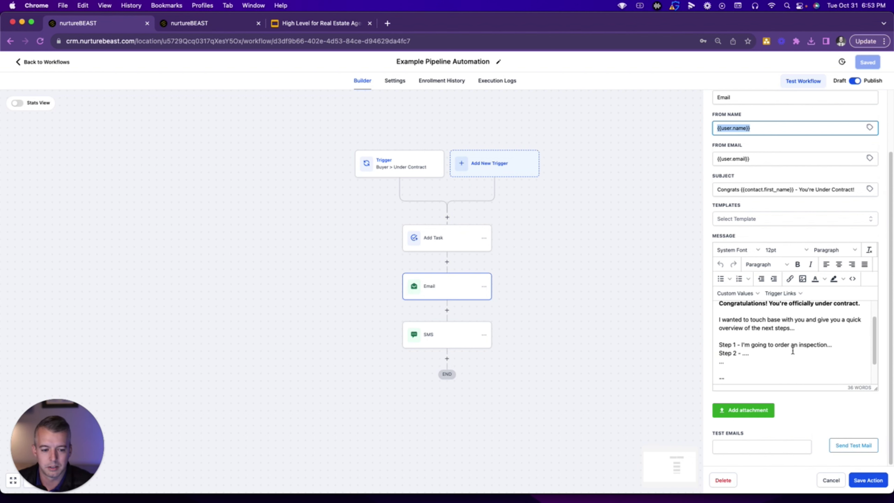
pyautogui.scroll(2, 795, 349)
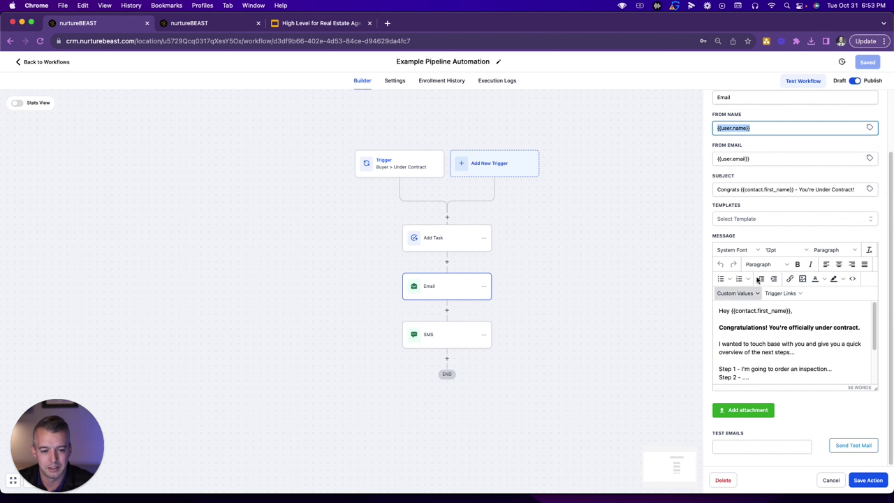
pyautogui.click(772, 221)
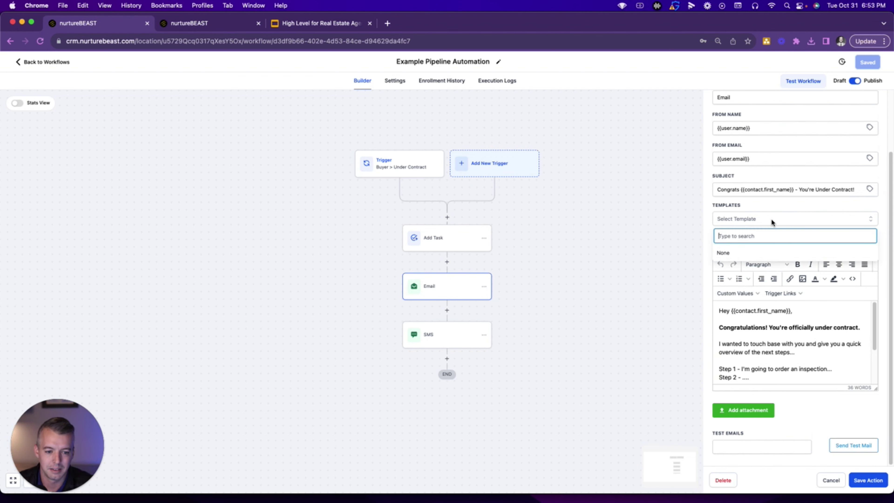
pyautogui.click(751, 205)
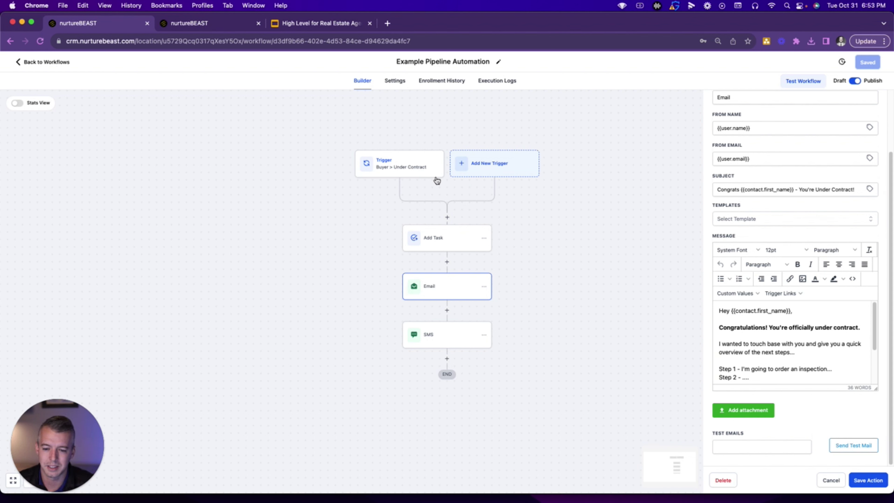
# Step: Review the SMS action's message and its user first name placeholder, and save the action and the workflow
pyautogui.click(450, 338)
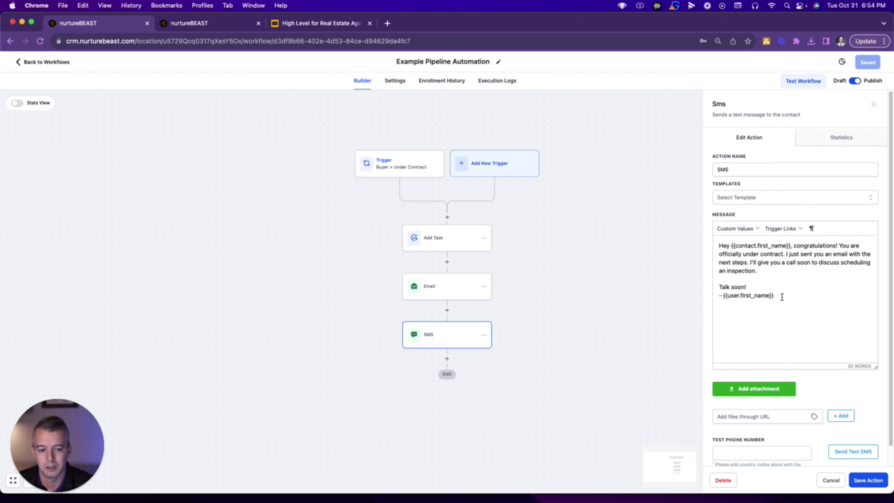
pyautogui.moveTo(774, 296); pyautogui.dragTo(724, 296)
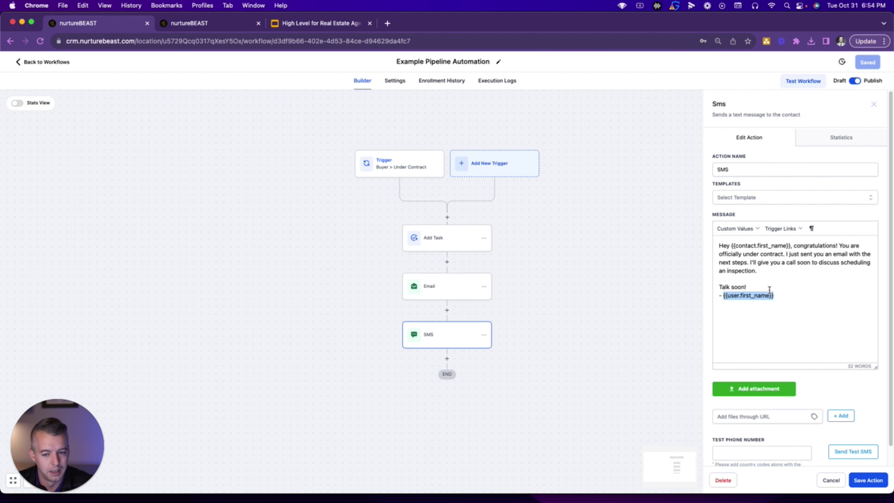
pyautogui.click(856, 481)
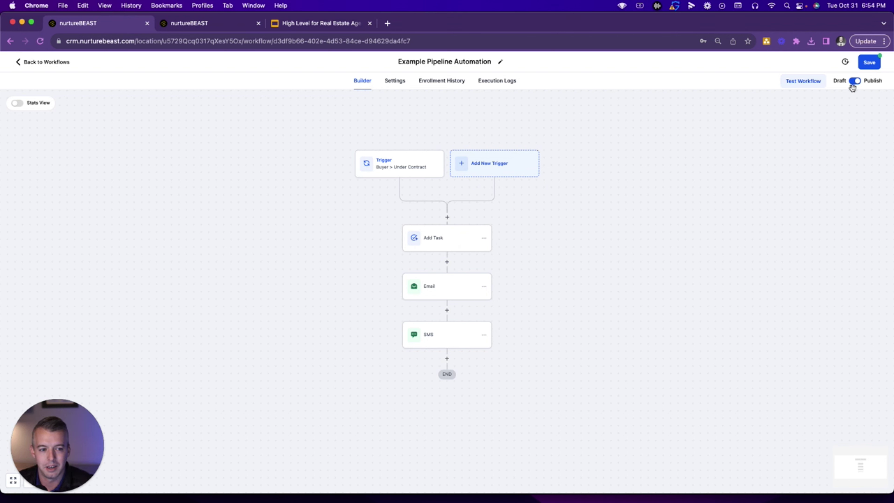
pyautogui.click(867, 66)
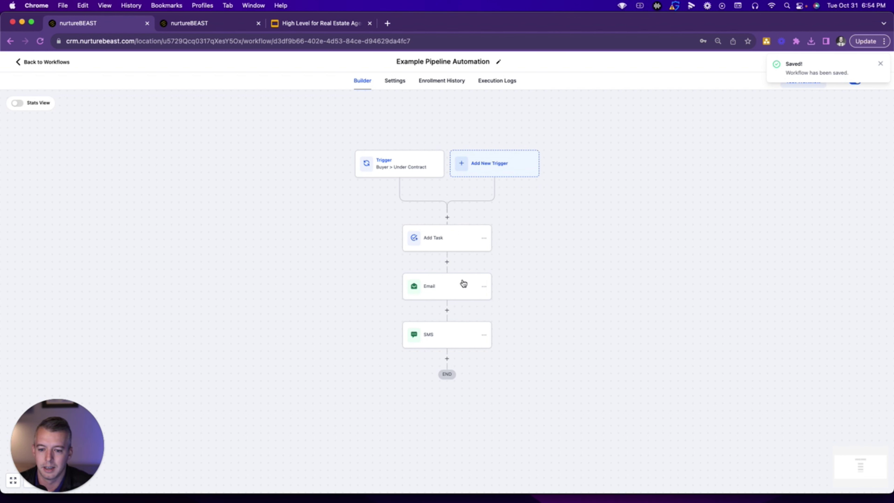
# Step: Add a Remove From Workflow action for the current workflow between Add Task and Email, and save the workflow
pyautogui.click(447, 262)
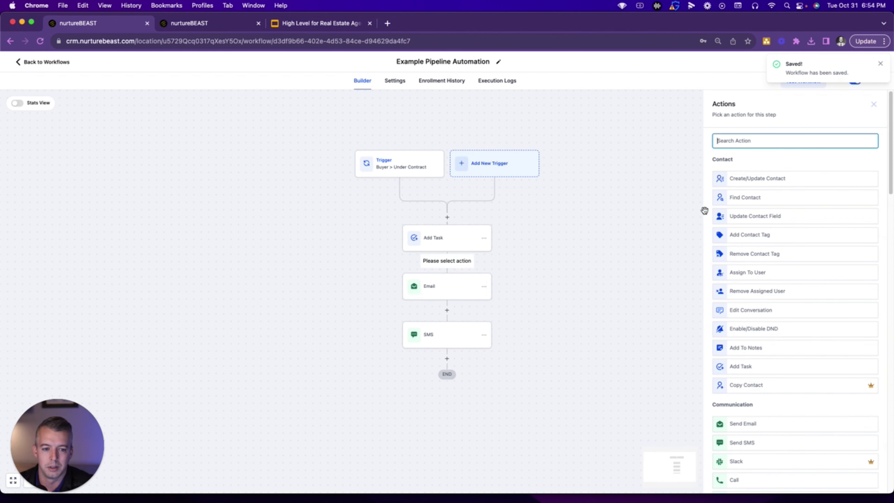
pyautogui.write('remov')
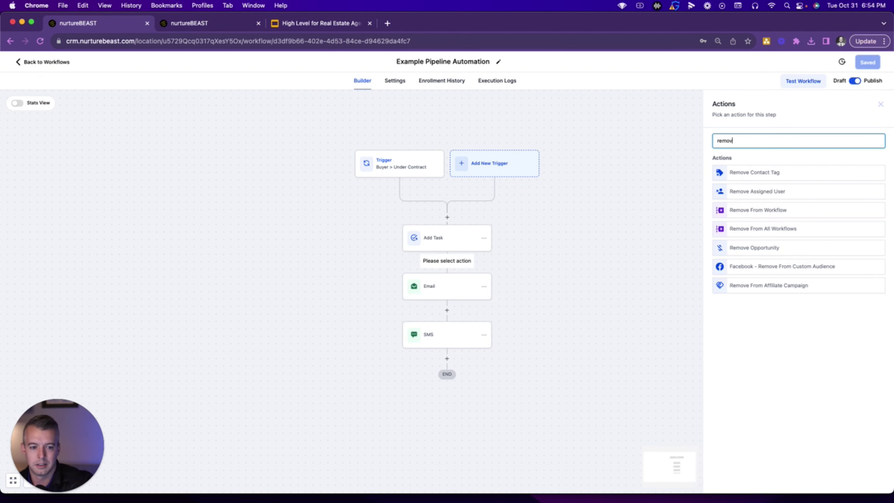
pyautogui.click(747, 210)
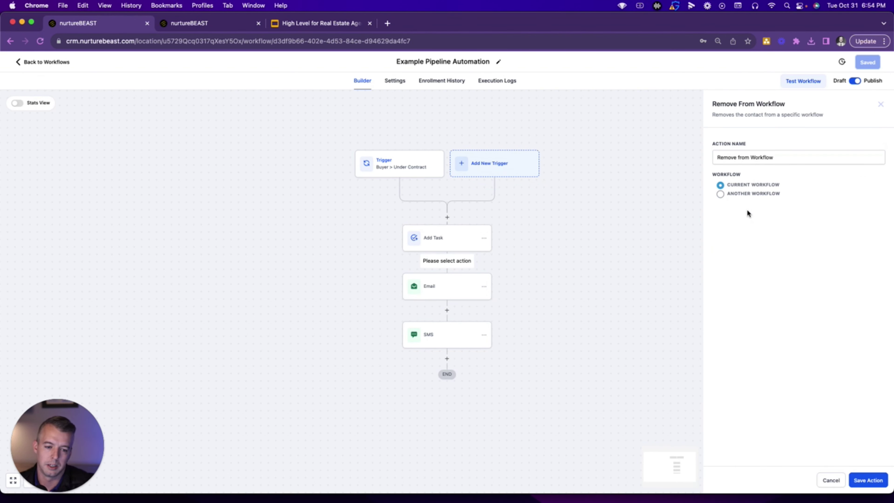
pyautogui.click(868, 480)
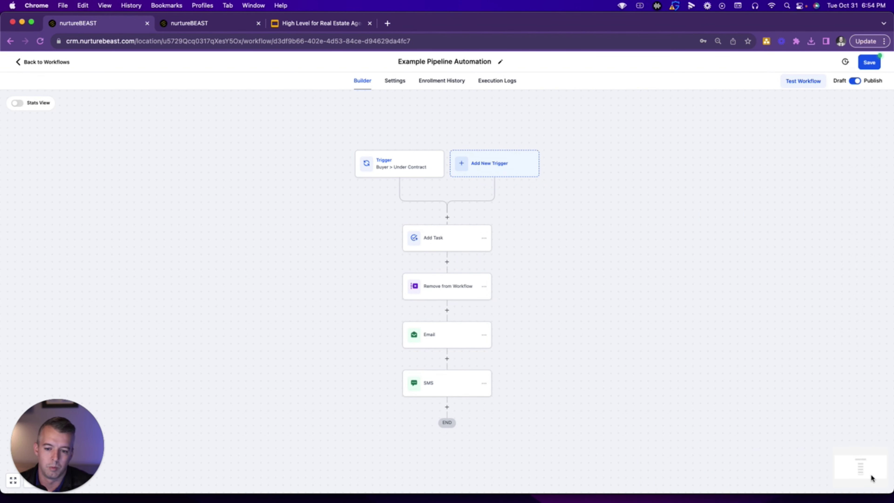
pyautogui.click(875, 65)
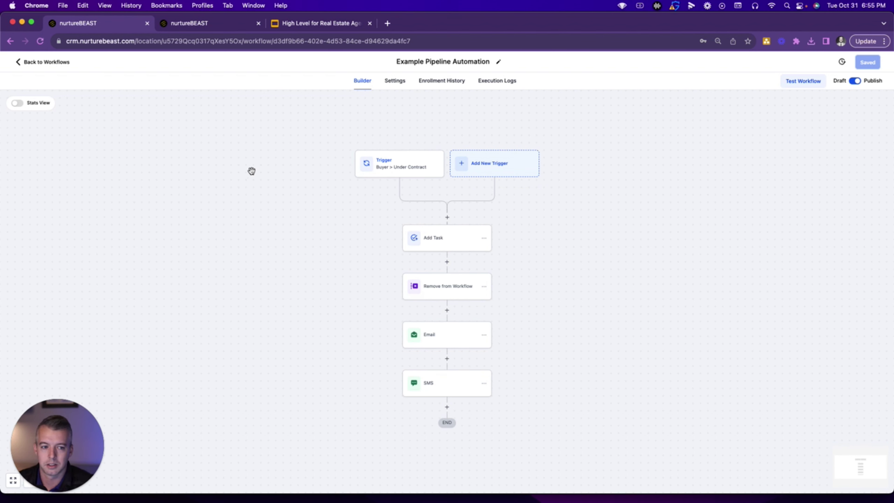
# Step: Move the Test Contact 1 opportunity to Under Contract in the Buyer Pipeline, and check its tasks
pyautogui.click(65, 67)
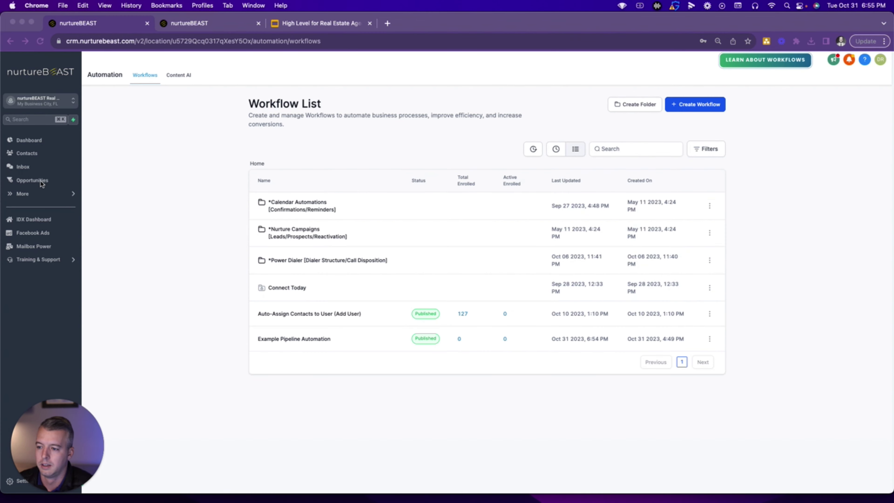
pyautogui.click(32, 180)
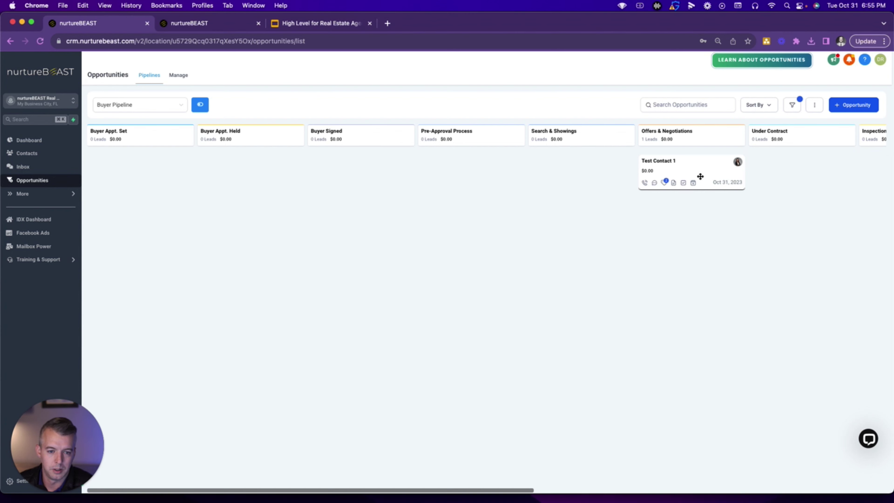
pyautogui.moveTo(698, 176); pyautogui.dragTo(781, 190)
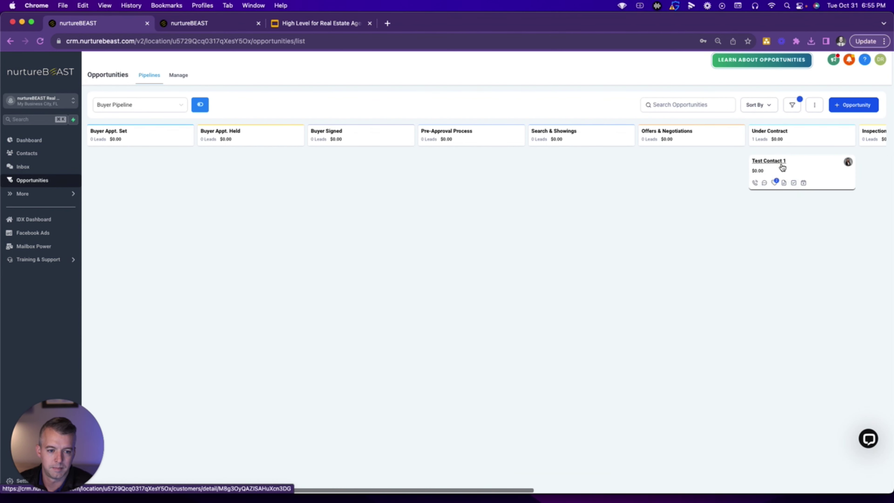
pyautogui.click(794, 182)
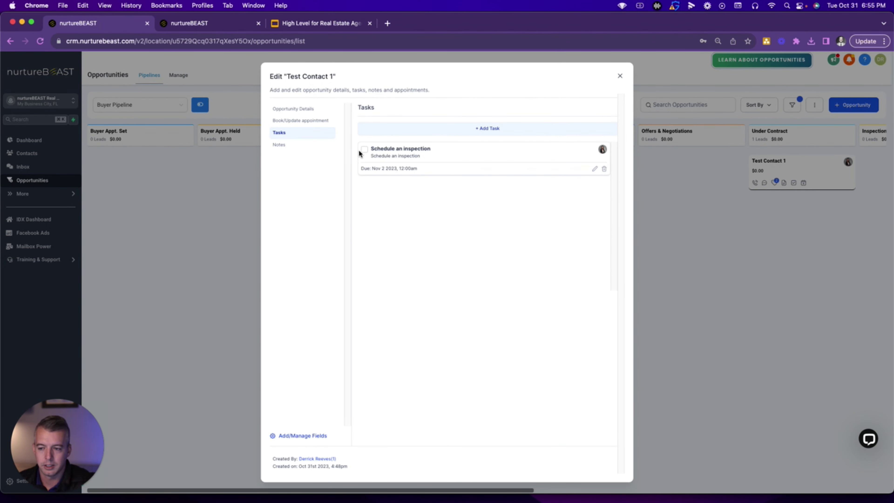
pyautogui.click(620, 78)
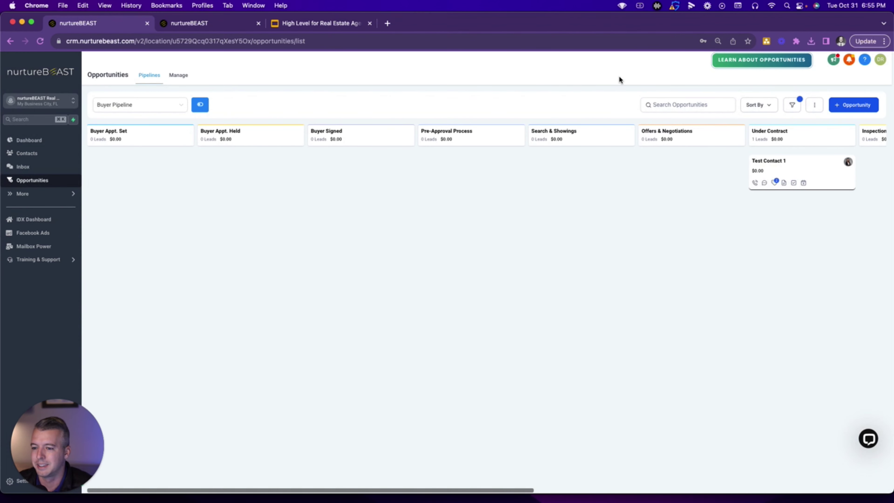
# Step: Reopen the Example Pipeline Automation workflow and check its enrollment history and execution logs
pyautogui.click(64, 198)
pyautogui.click(97, 198)
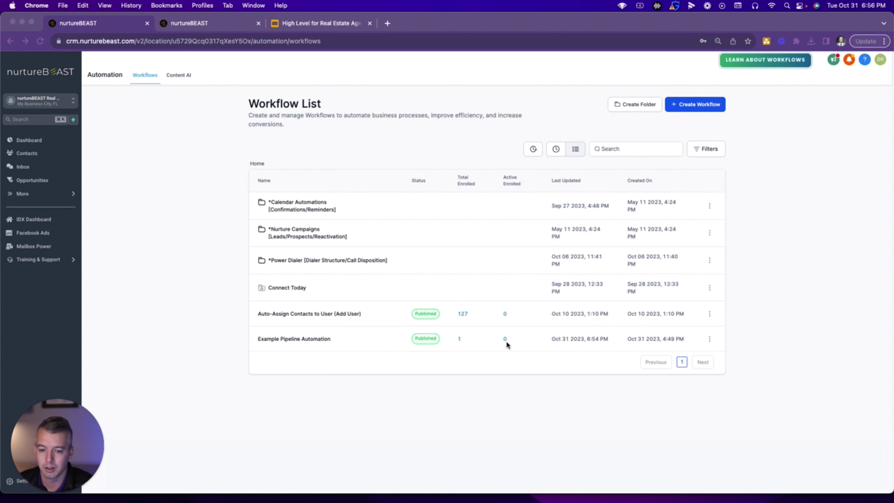
pyautogui.click(297, 340)
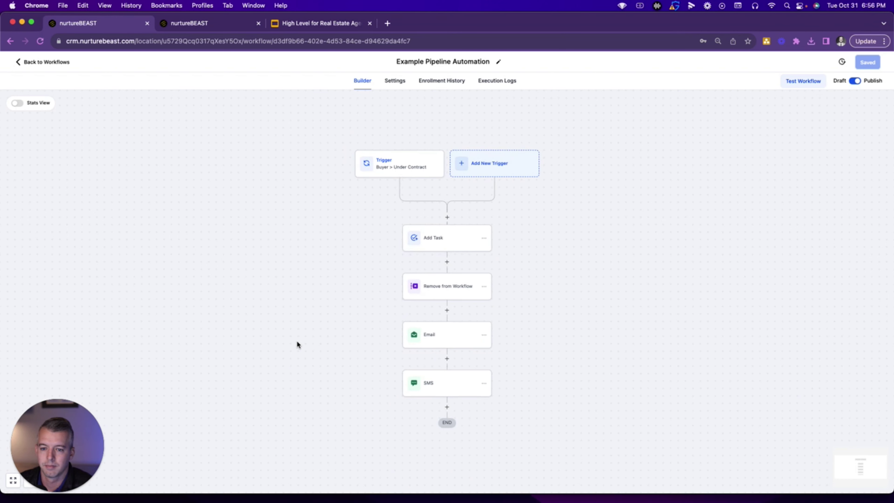
pyautogui.click(445, 81)
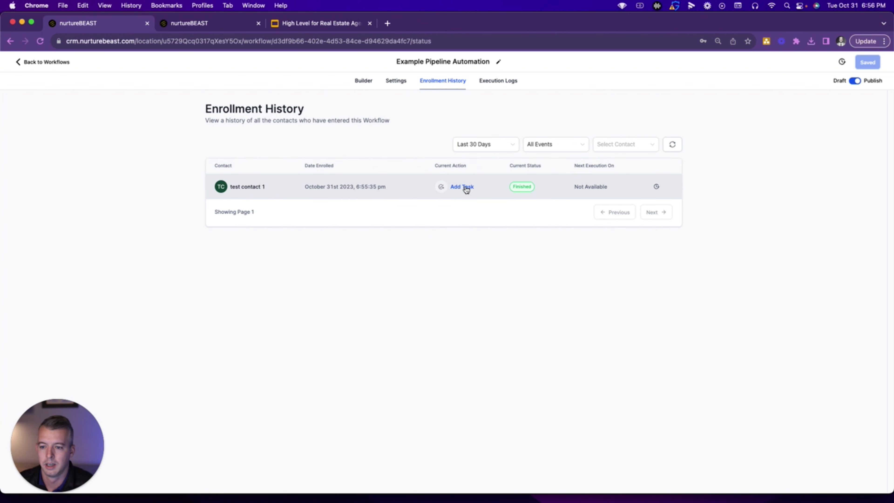
pyautogui.click(500, 82)
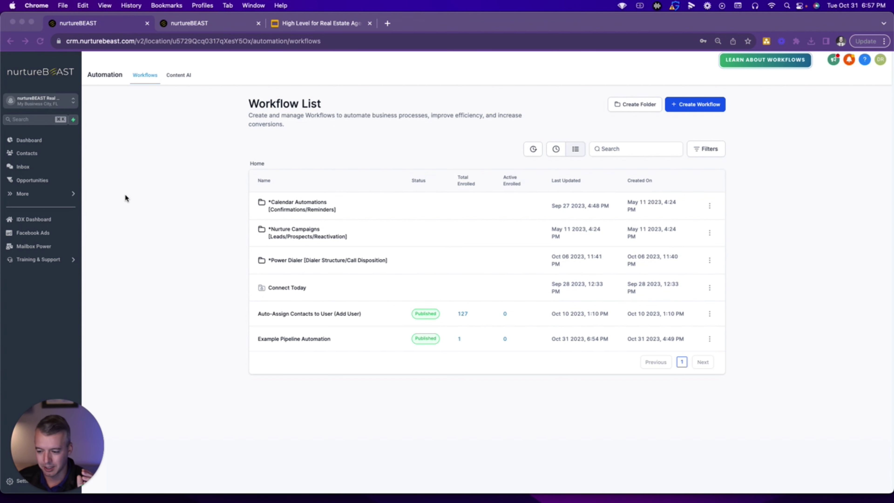
# Step: Check the Top Features slide in Google Slides, and return to nurtureBEAST to look at its additional features
pyautogui.click(306, 23)
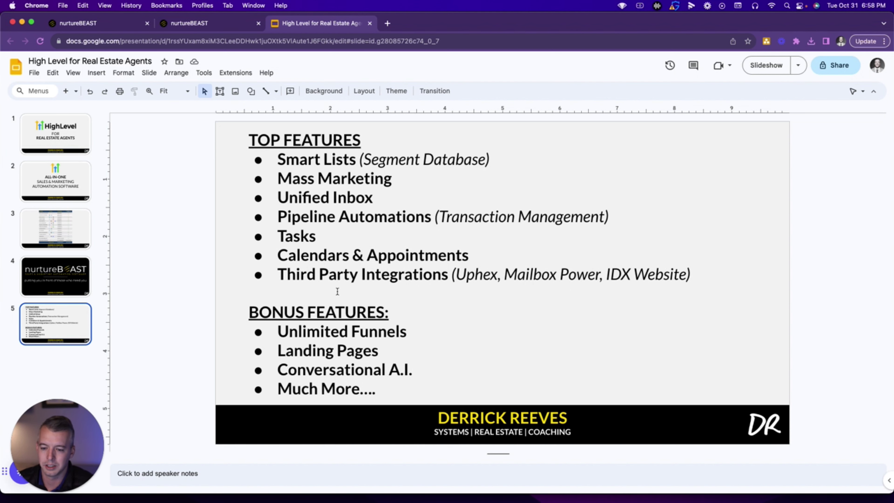
pyautogui.click(102, 23)
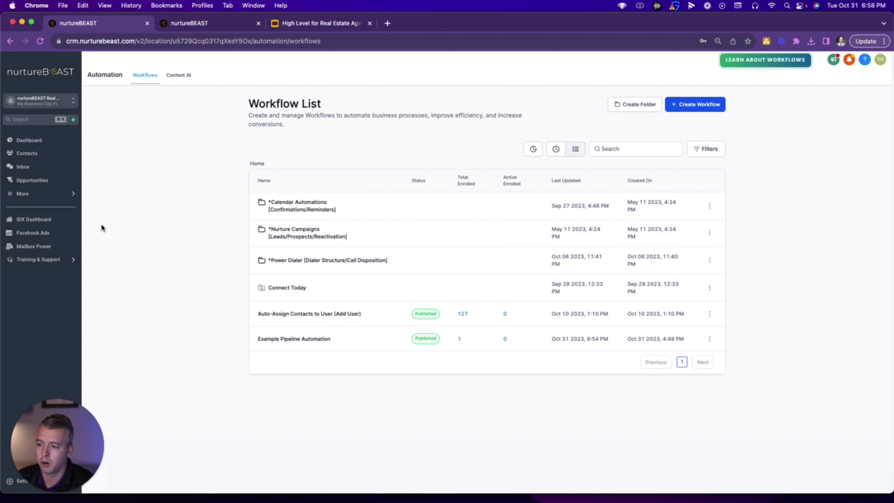
pyautogui.click(73, 194)
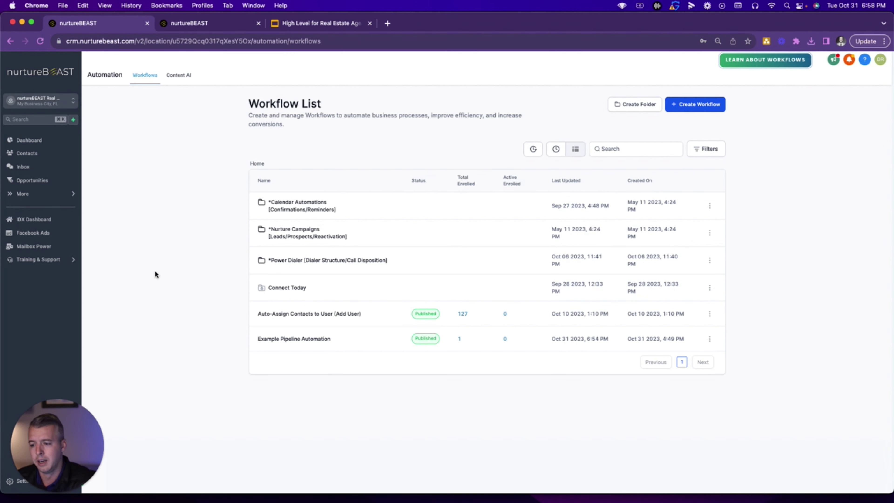
# Step: Open Mailbox Power's card and gift catalog and browse the Brownies & Cookies products
pyautogui.click(52, 248)
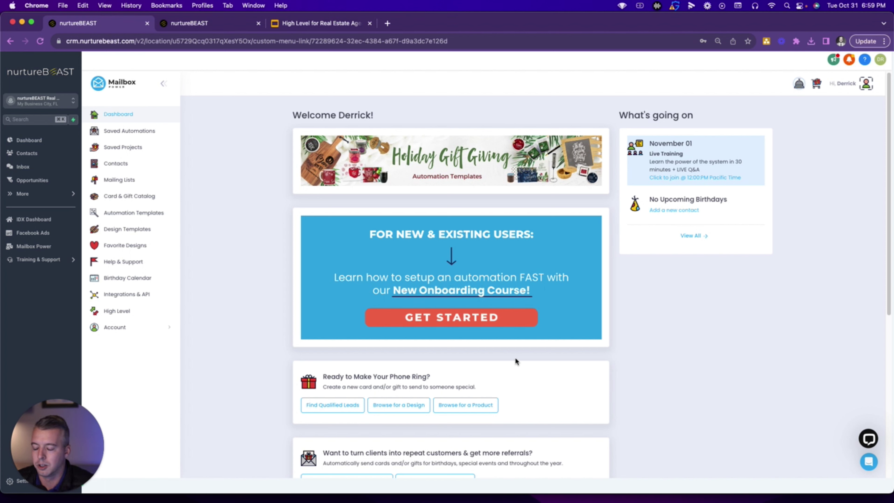
pyautogui.click(168, 201)
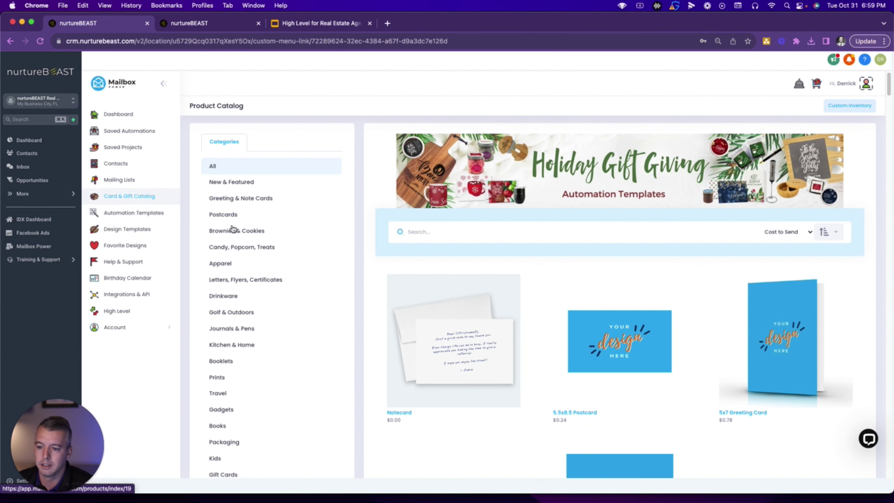
pyautogui.click(232, 232)
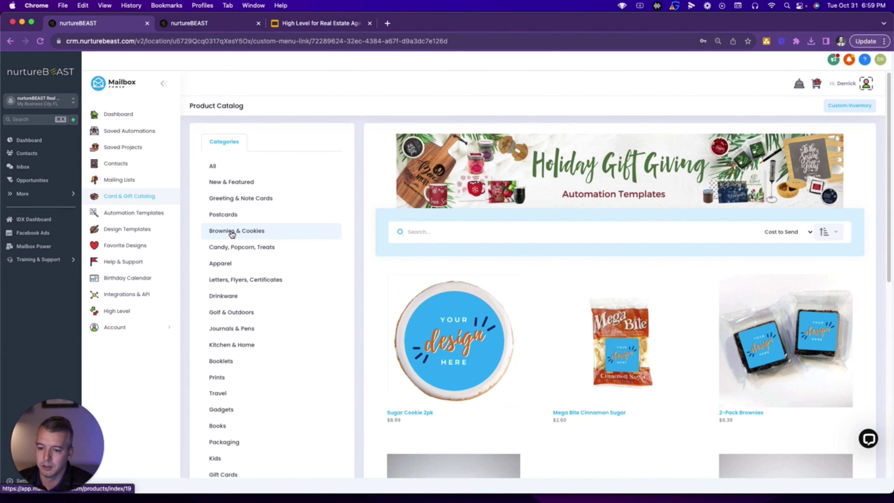
pyautogui.scroll(-3, 357, 260)
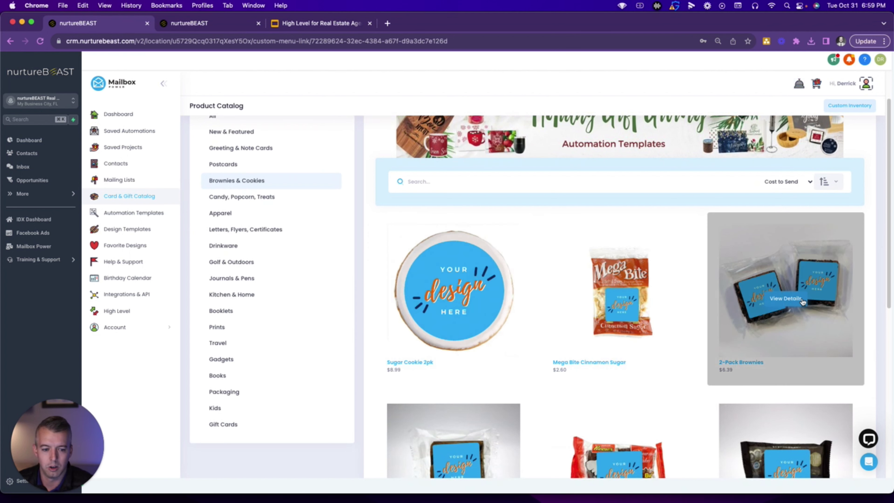
pyautogui.scroll(-3, 368, 246)
pyautogui.scroll(-2, 368, 249)
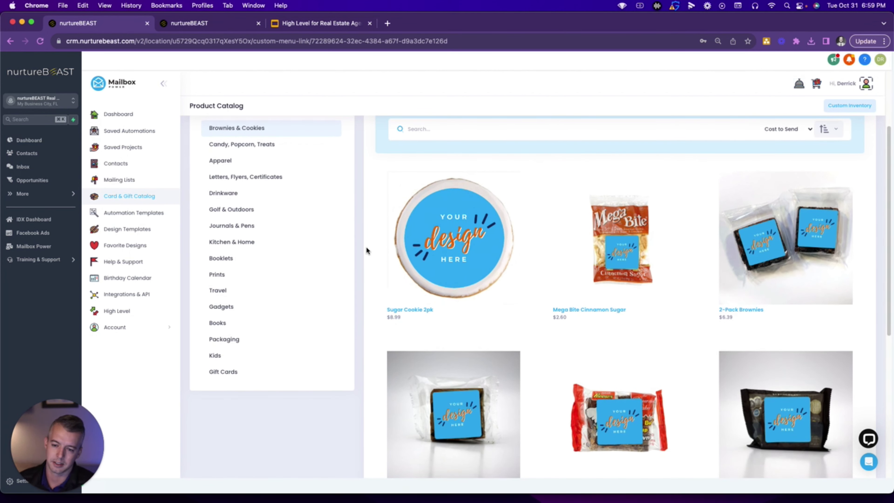
pyautogui.scroll(5, 360, 245)
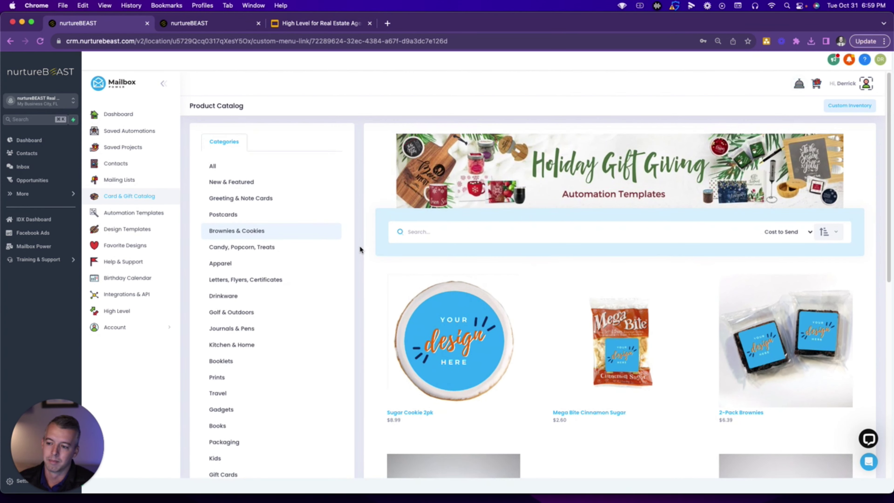